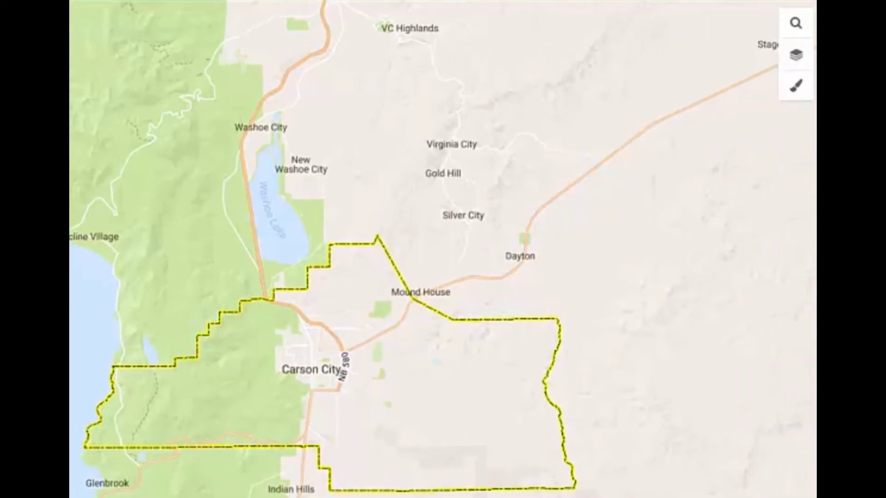
# Open and close the property search panel, then hide and restore the left sidebar.
pyautogui.click(796, 23)
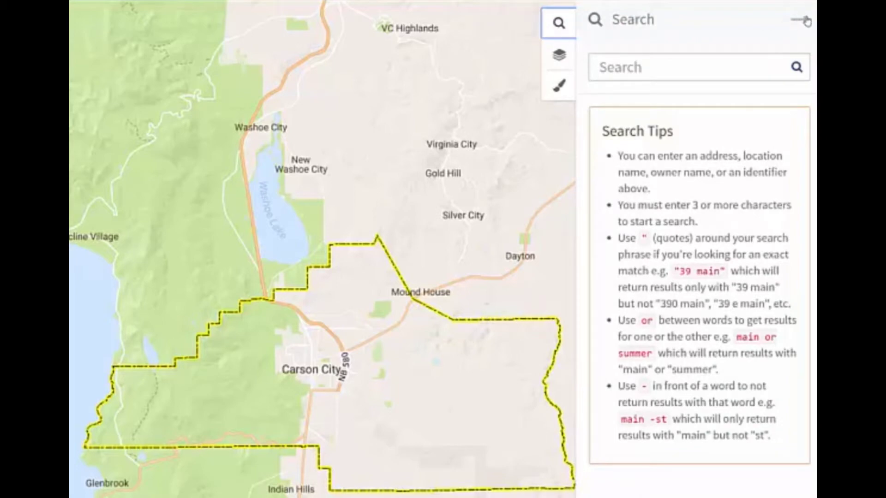
pyautogui.click(805, 21)
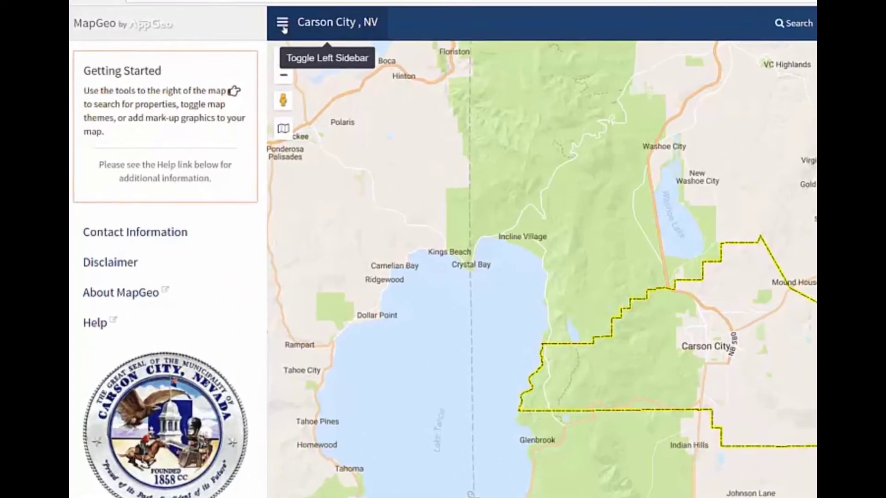
pyautogui.click(301, 19)
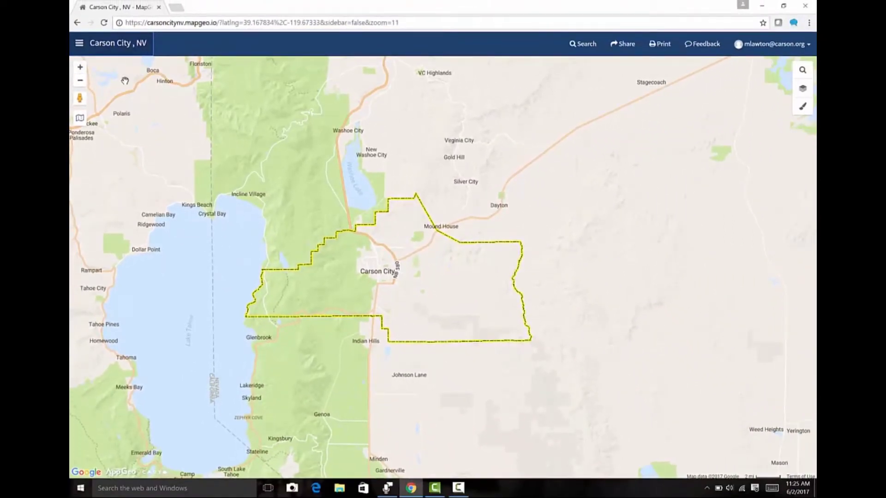
pyautogui.click(77, 46)
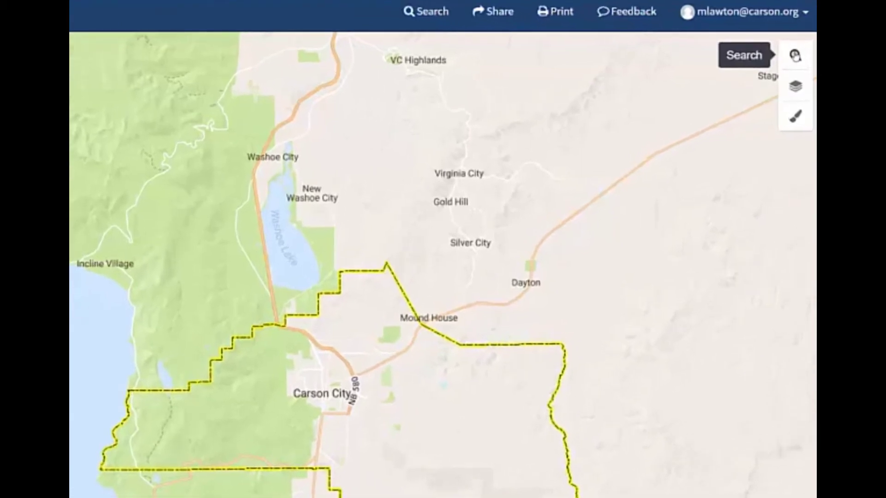
# Open property search and try the queries '200' and 'sm'.
pyautogui.click(794, 55)
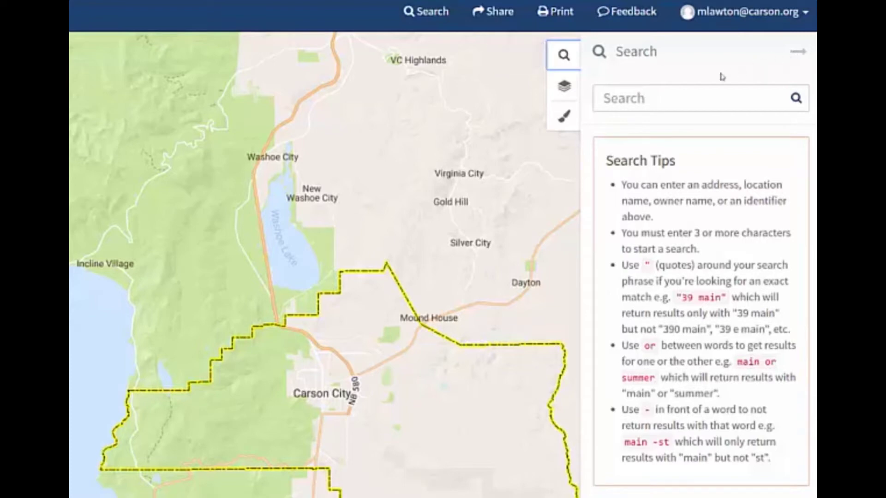
pyautogui.click(695, 92)
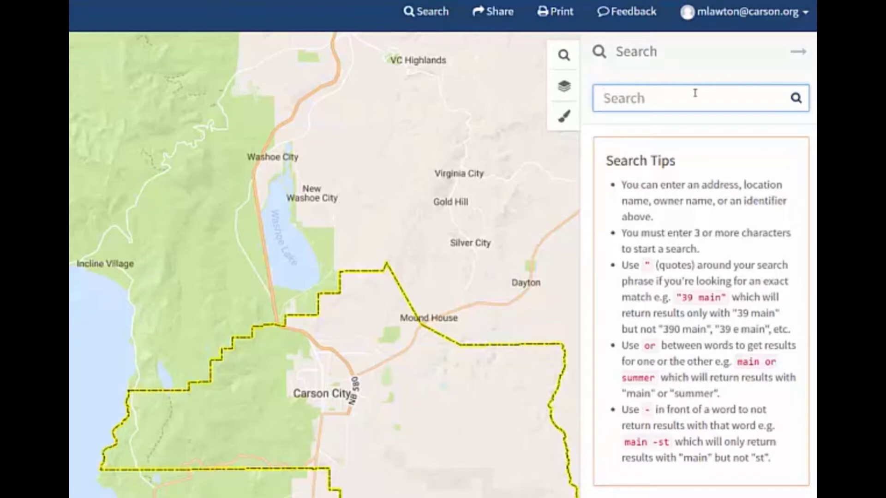
pyautogui.write('200')
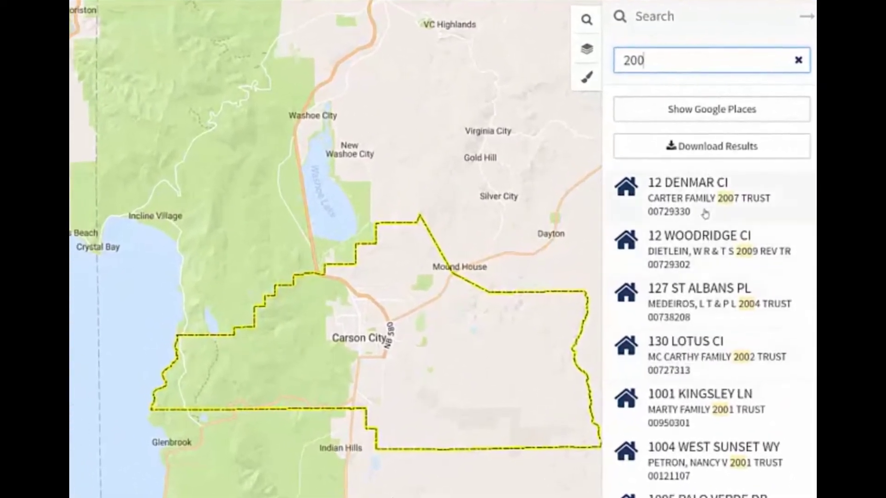
pyautogui.moveTo(682, 59); pyautogui.dragTo(580, 54)
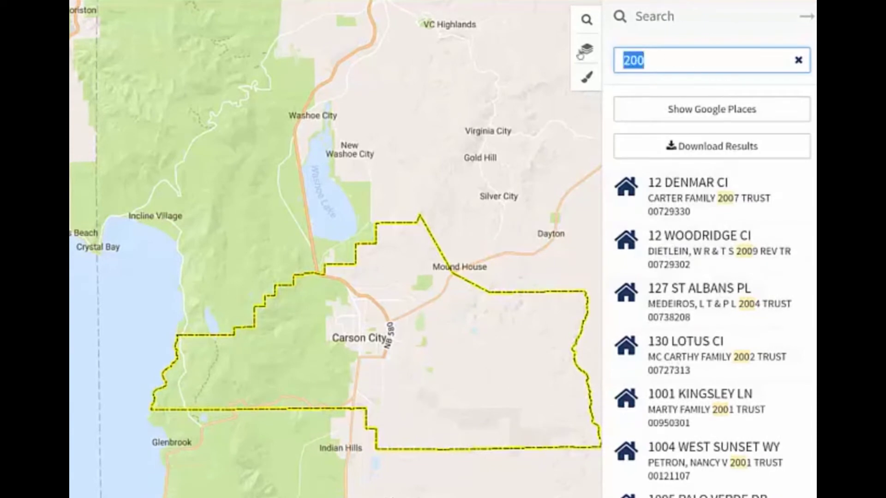
pyautogui.write('smith')
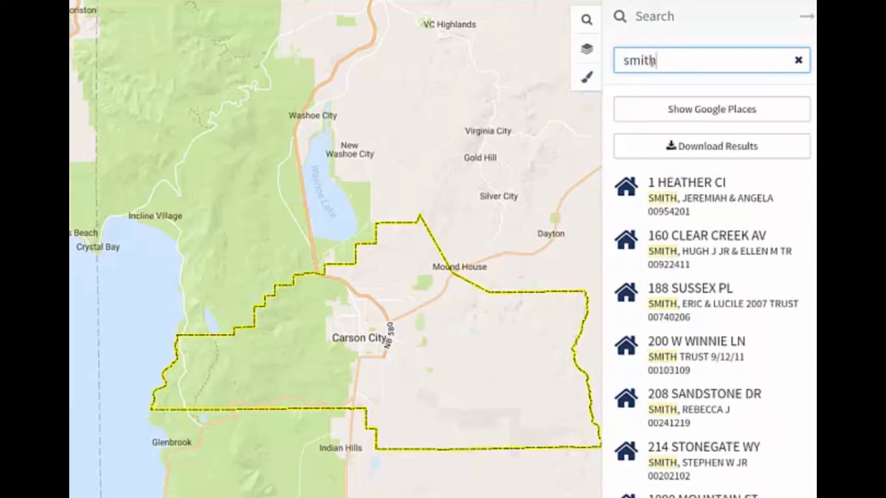
# Search '0', then '201 n', and open the 201 N CARSON ST parcel result.
pyautogui.moveTo(652, 61); pyautogui.dragTo(576, 59)
pyautogui.write('002')
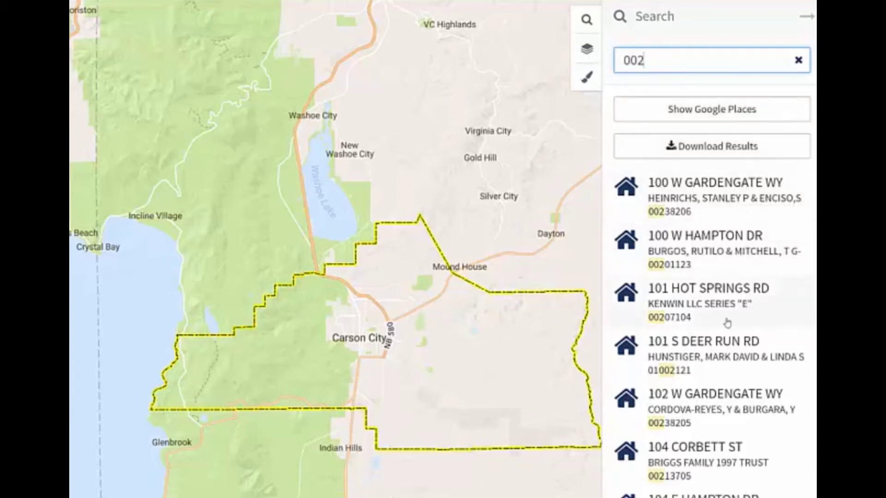
pyautogui.moveTo(690, 69); pyautogui.dragTo(569, 70)
pyautogui.write('201')
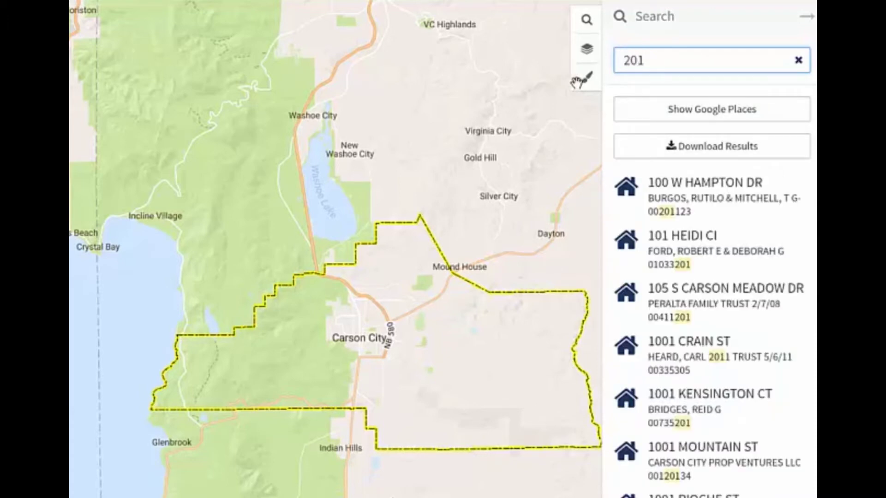
pyautogui.write(' n carson')
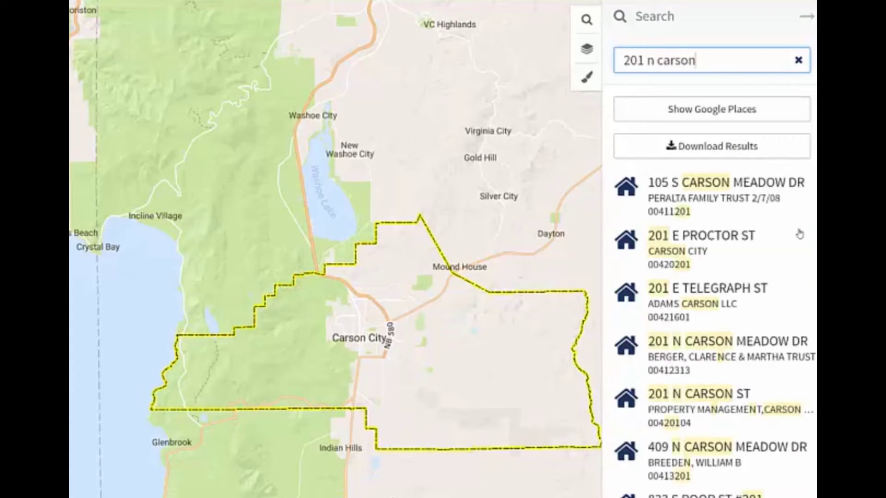
pyautogui.click(723, 388)
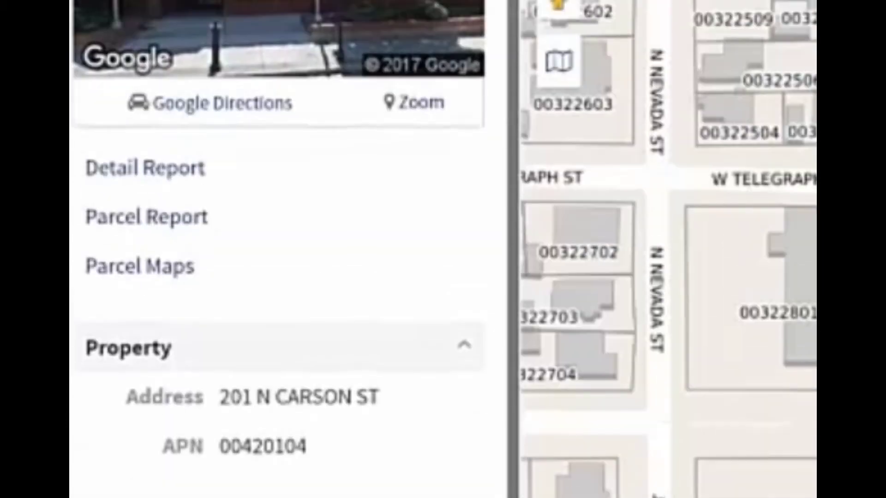
# Open the Detail Report for parcel 201 N CARSON ST (APN 00420104).
pyautogui.click(103, 153)
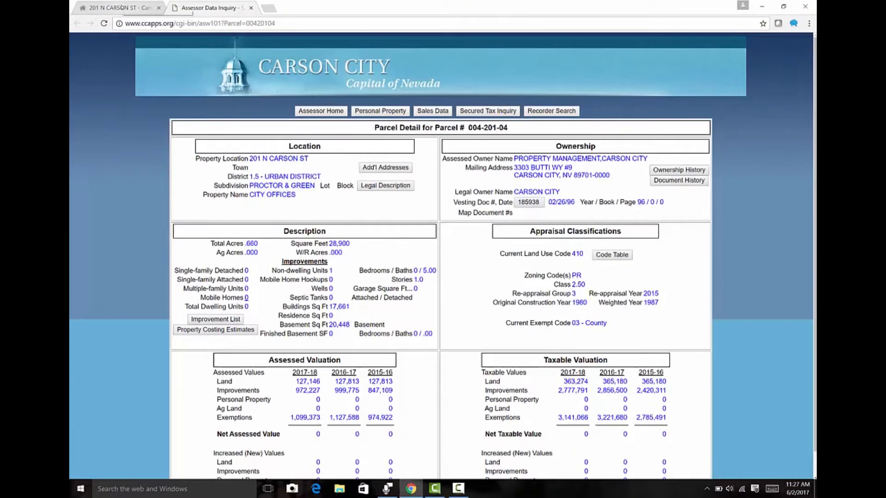
# Return from the Assessor detail page to the 201 N CARSON ST MapGeo tab.
pyautogui.click(121, 7)
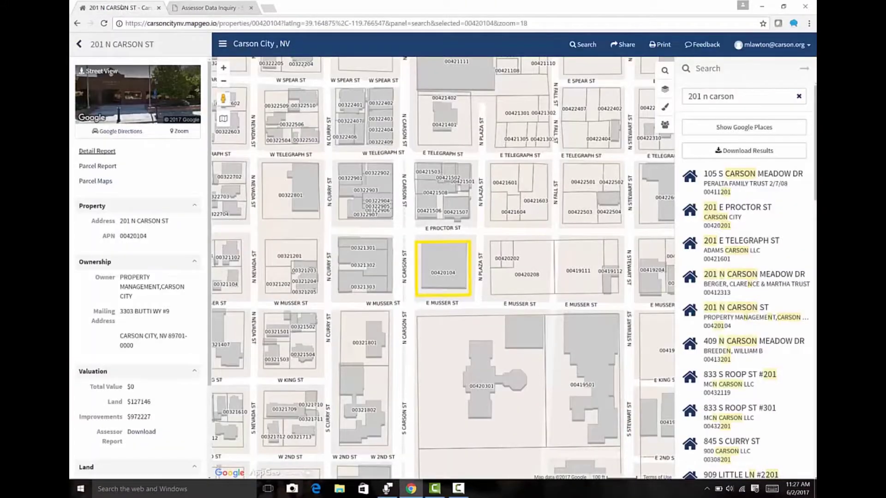
# Enter Street View at the property and walk down Carson St toward the intersection.
pyautogui.click(144, 92)
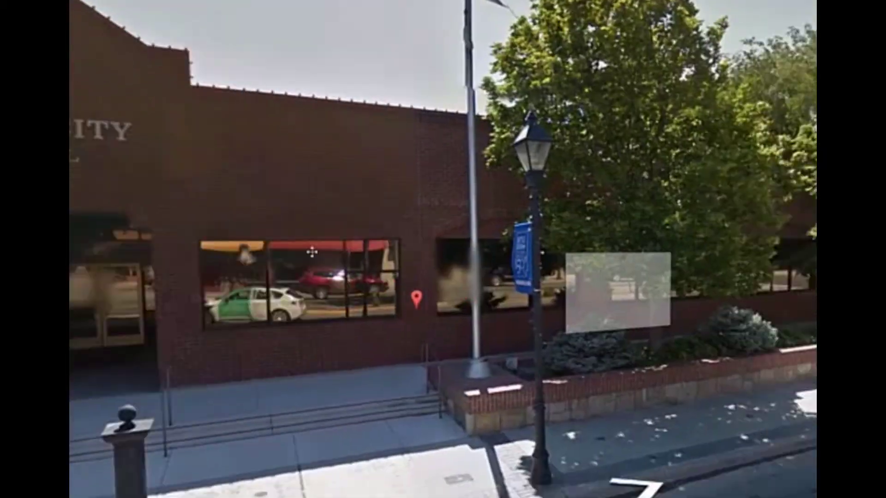
pyautogui.moveTo(312, 252)
pyautogui.mouseDown()
pyautogui.moveTo(139, 258)
pyautogui.moveTo(323, 258)
pyautogui.mouseUp()
pyautogui.click(397, 355)
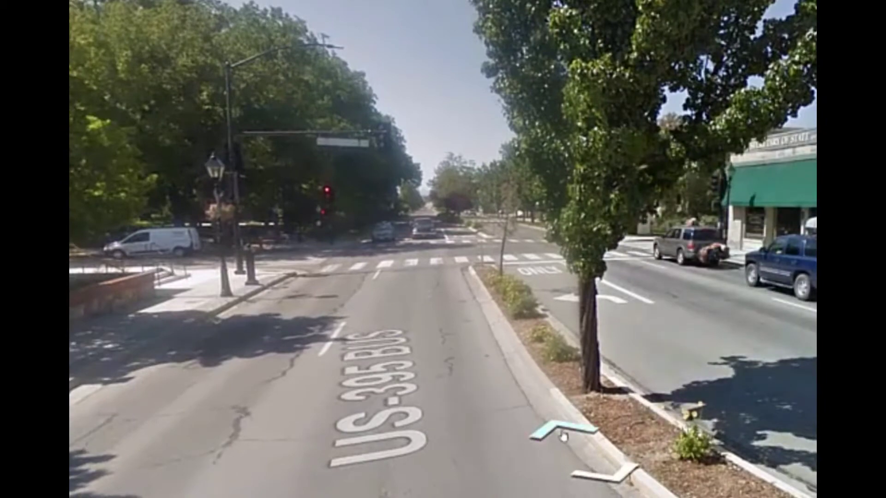
pyautogui.click(563, 436)
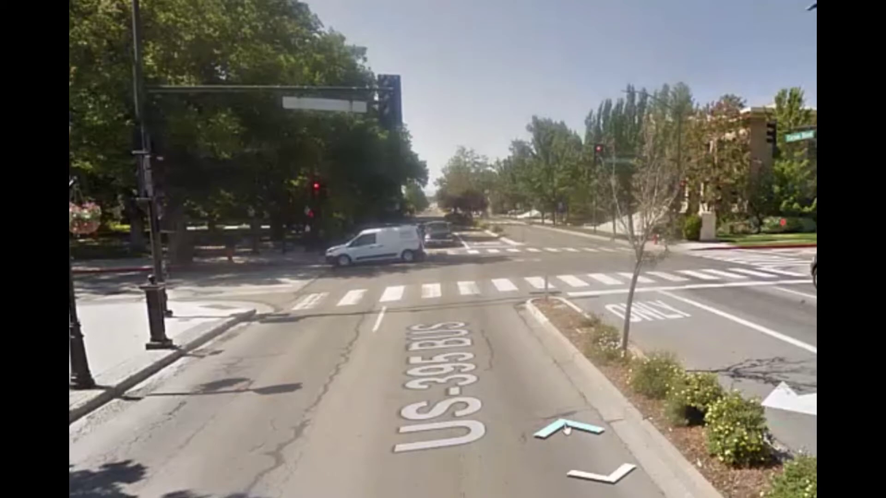
pyautogui.click(566, 430)
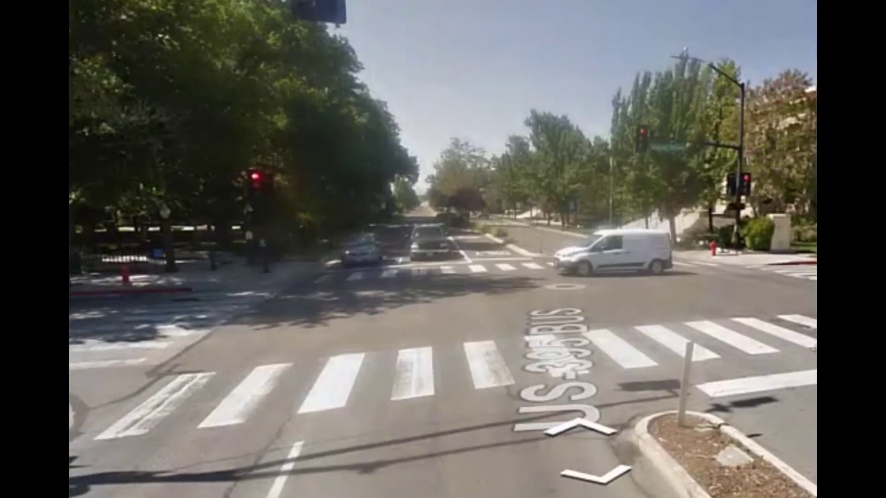
# Look toward the Secretary of State building and storefronts, then walk toward the Antiques store.
pyautogui.moveTo(650, 338); pyautogui.dragTo(426, 215)
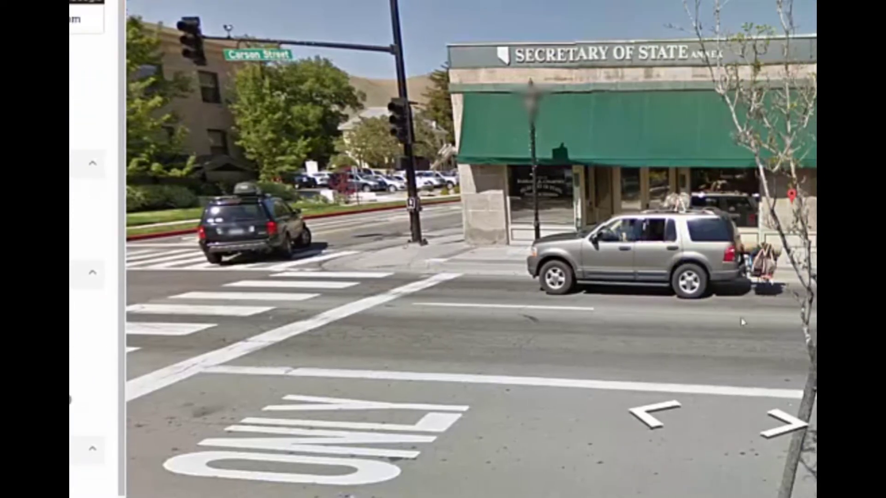
pyautogui.moveTo(743, 321); pyautogui.dragTo(311, 282)
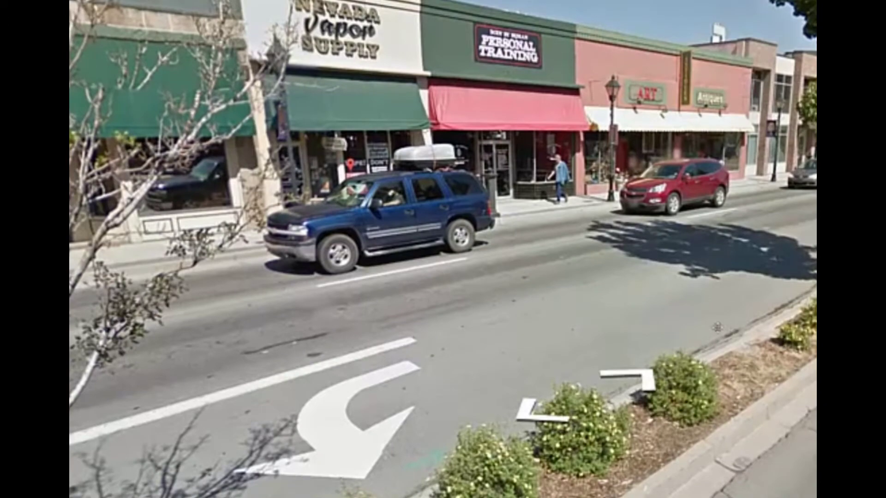
pyautogui.moveTo(716, 326); pyautogui.dragTo(652, 352)
pyautogui.click(652, 352)
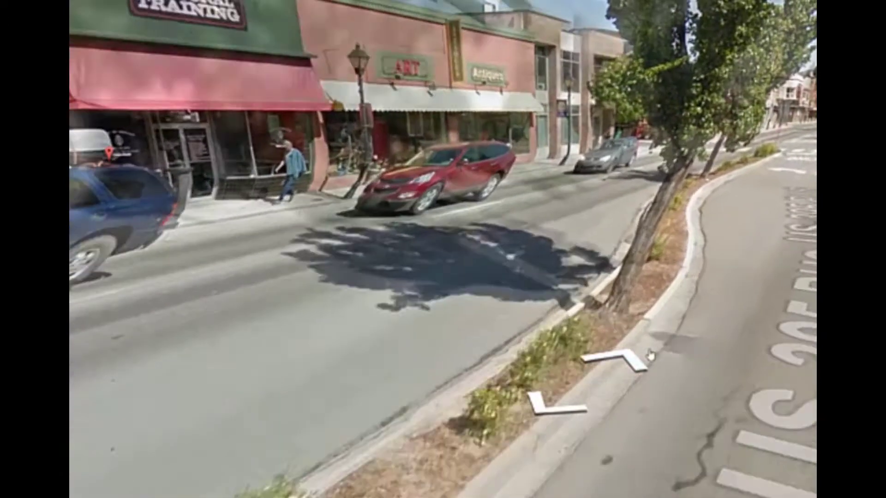
pyautogui.click(620, 357)
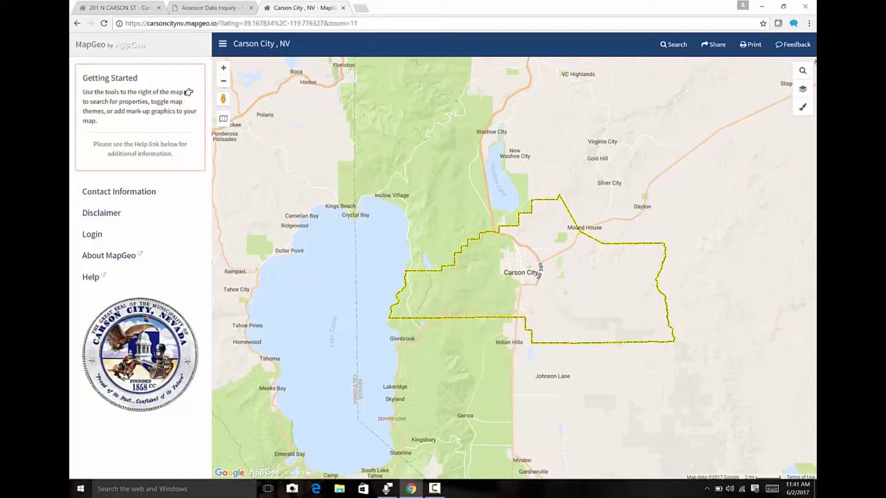
# Zoom into downtown, pan south toward Musser St, and select parcel 00321303.
pyautogui.click(224, 68)
pyautogui.click(224, 68)
pyautogui.click(225, 68)
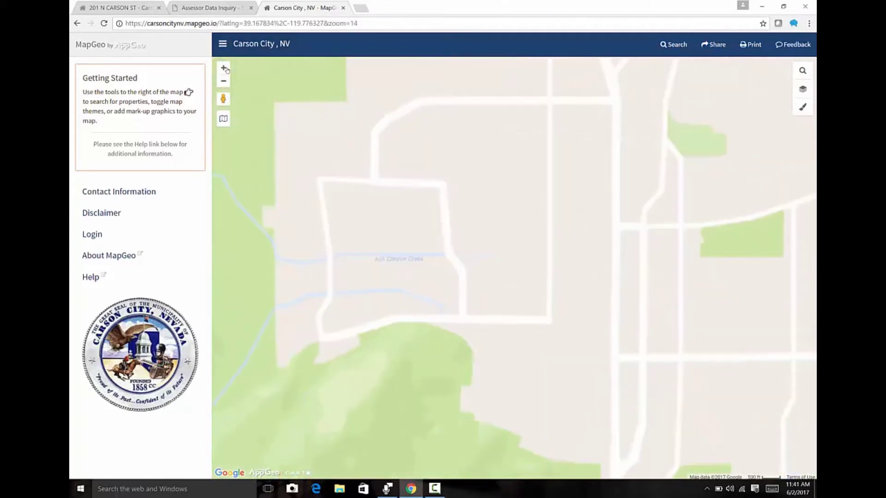
pyautogui.scroll(3, 444, 386)
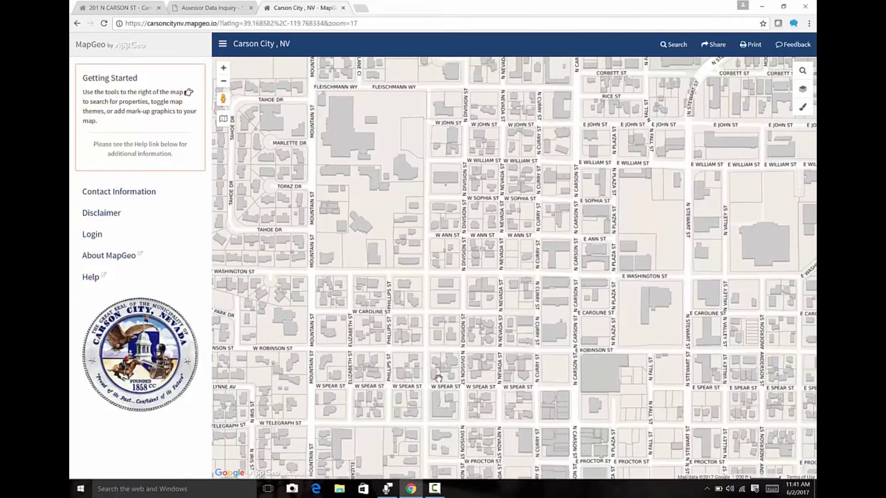
pyautogui.moveTo(445, 353); pyautogui.dragTo(465, 311)
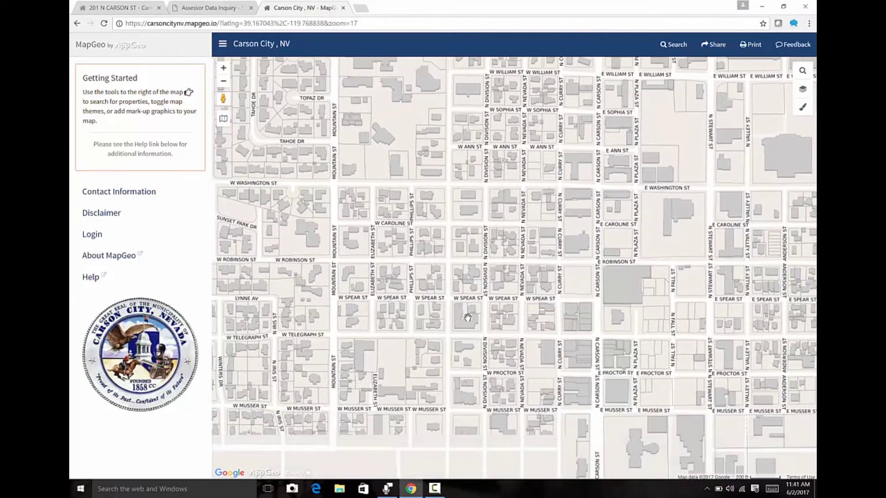
pyautogui.click(584, 354)
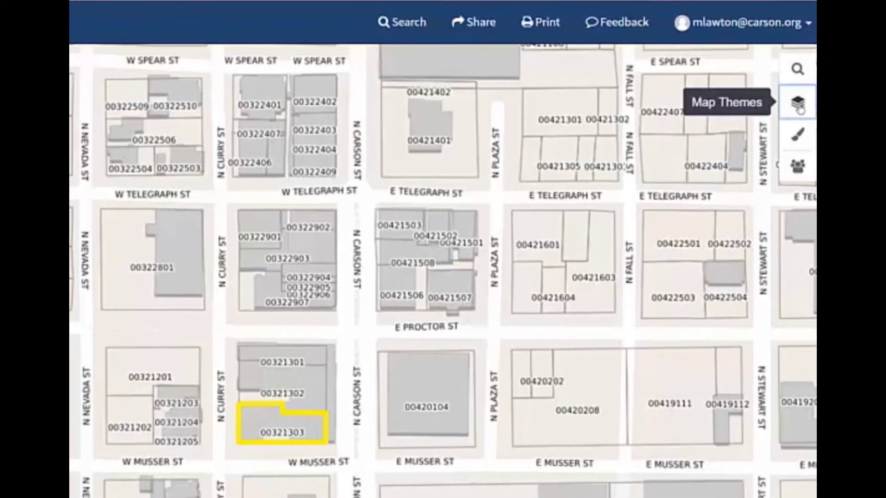
# Turn on the City Facilities map theme.
pyautogui.click(799, 102)
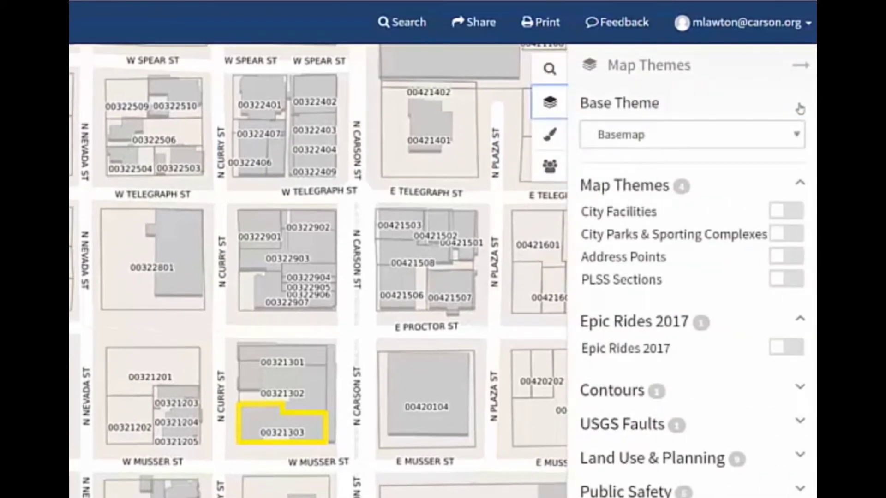
pyautogui.click(786, 211)
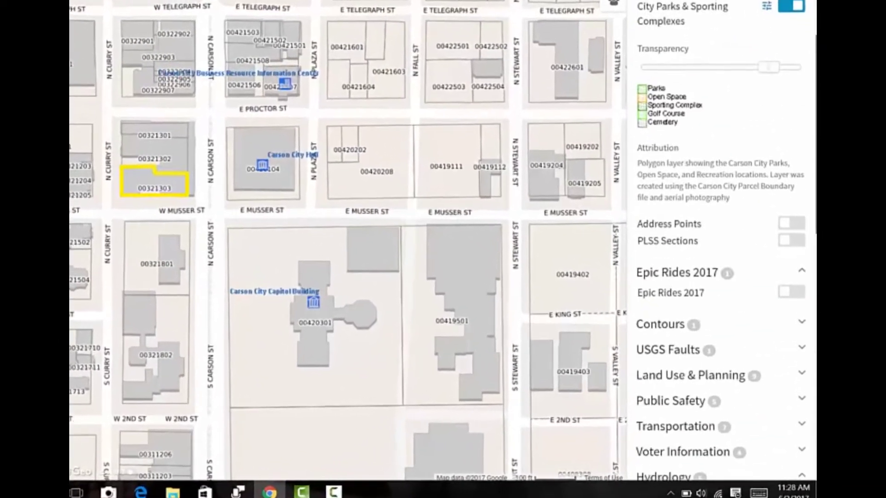
pyautogui.scroll(-3, 724, 277)
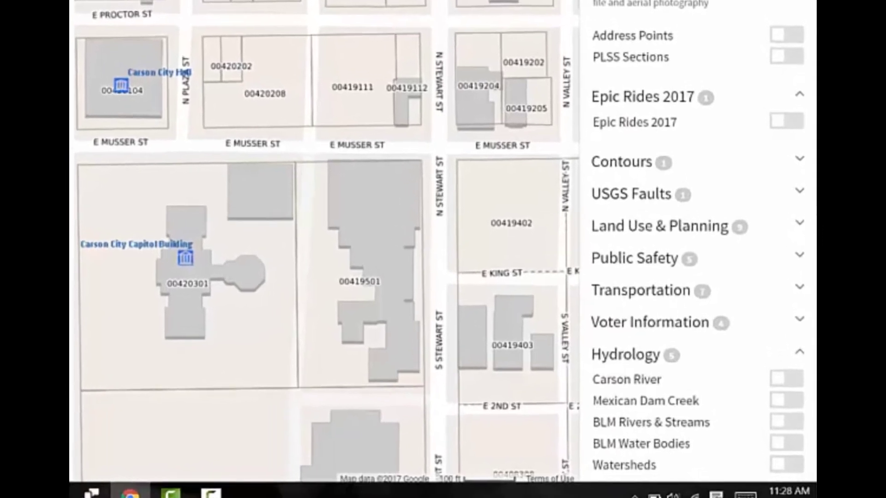
pyautogui.scroll(-3, 791, 194)
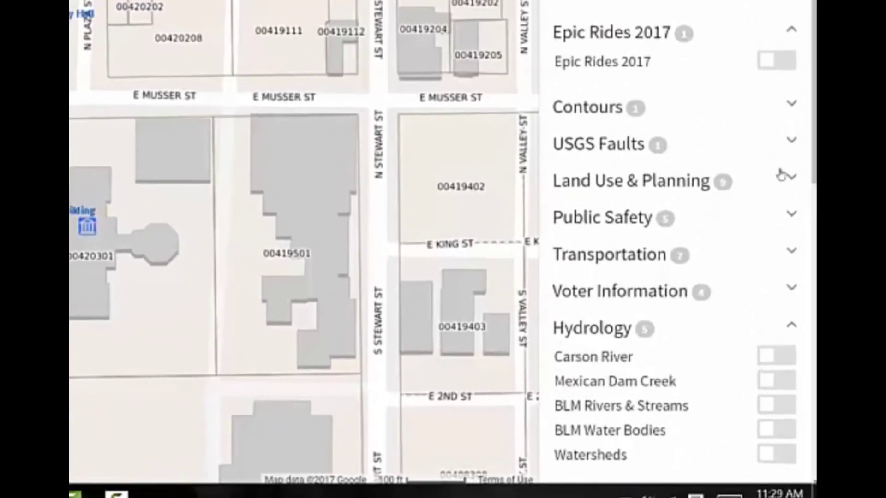
# Turn on Mobile Home Parks and make the FEMA Flood Zones overlay more transparent.
pyautogui.click(782, 173)
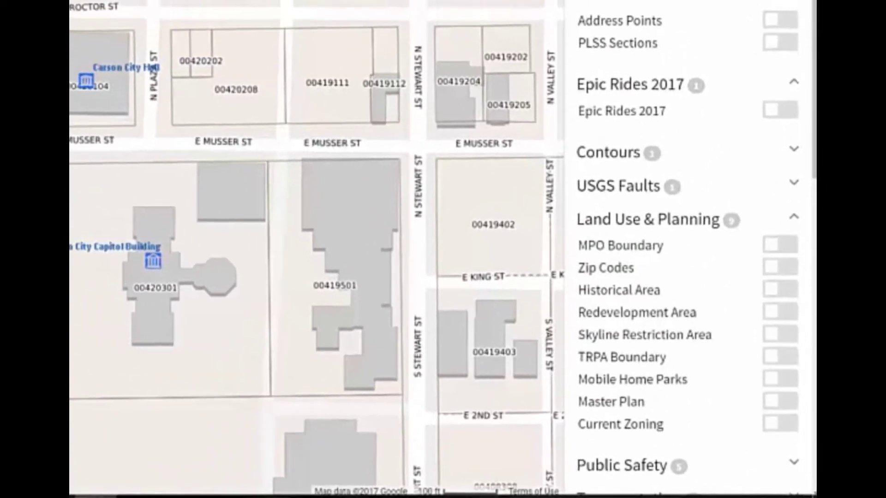
pyautogui.scroll(-5, 688, 277)
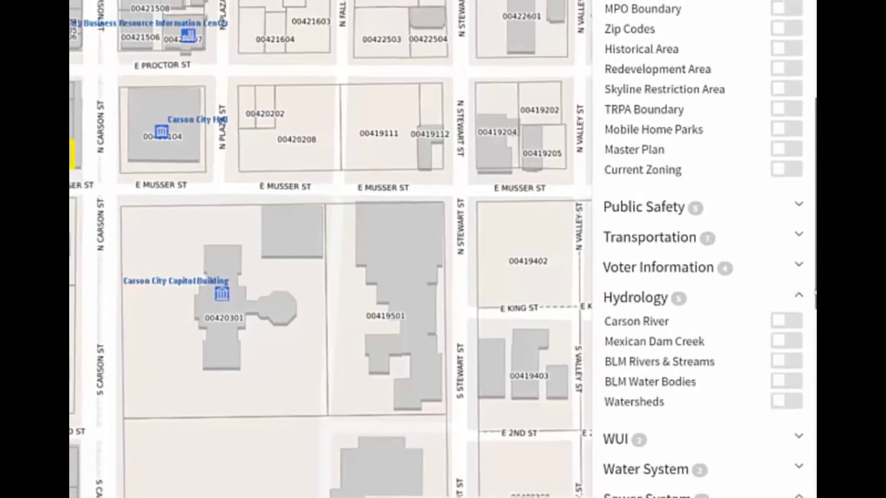
pyautogui.scroll(3, 786, 258)
pyautogui.click(787, 258)
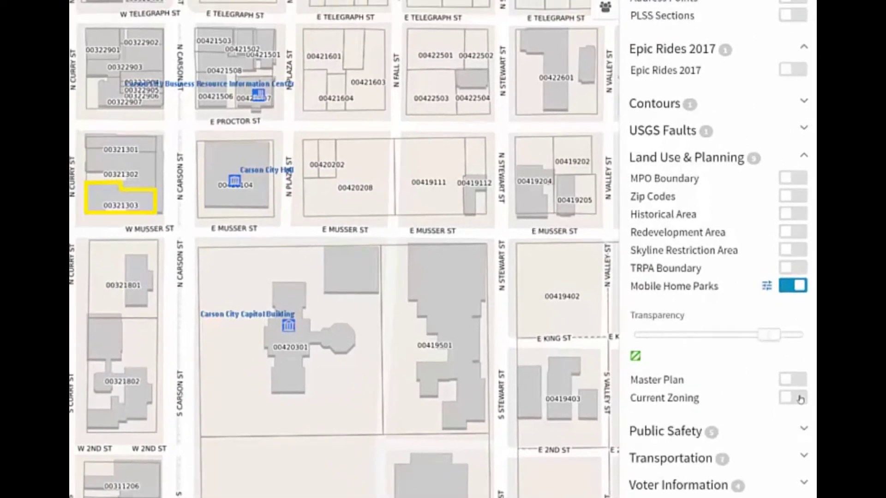
pyautogui.click(803, 431)
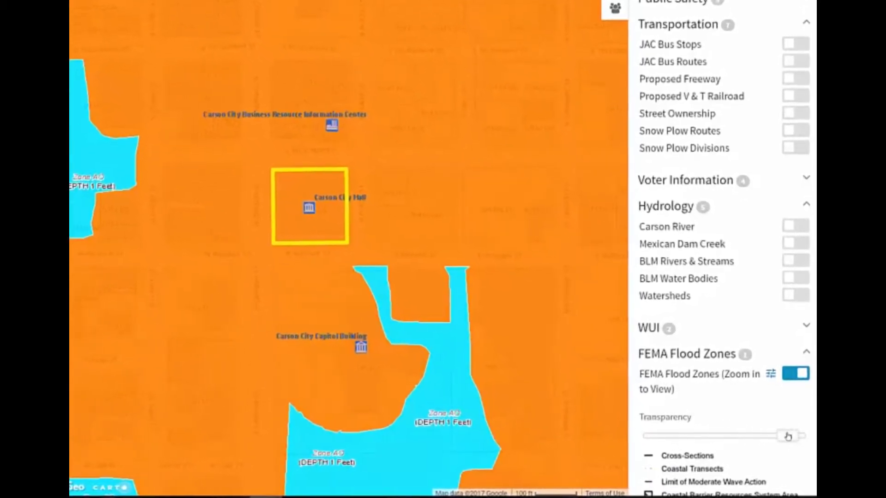
pyautogui.moveTo(778, 436); pyautogui.dragTo(694, 434)
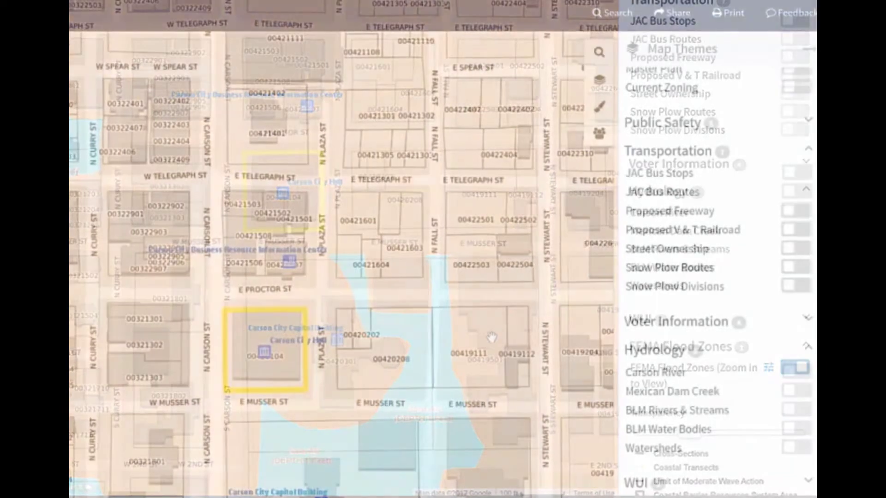
pyautogui.scroll(10, 710, 277)
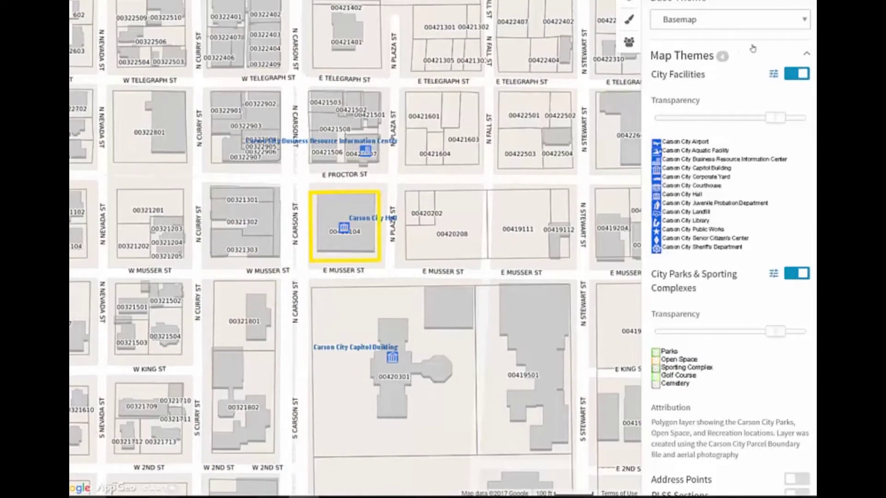
# Switch the base map to Google Satellite, then to Google Terrain.
pyautogui.click(791, 22)
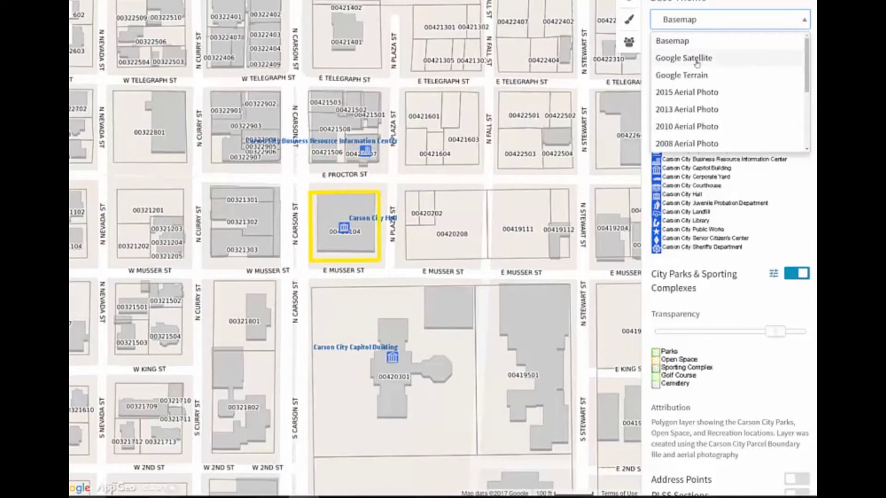
pyautogui.click(706, 44)
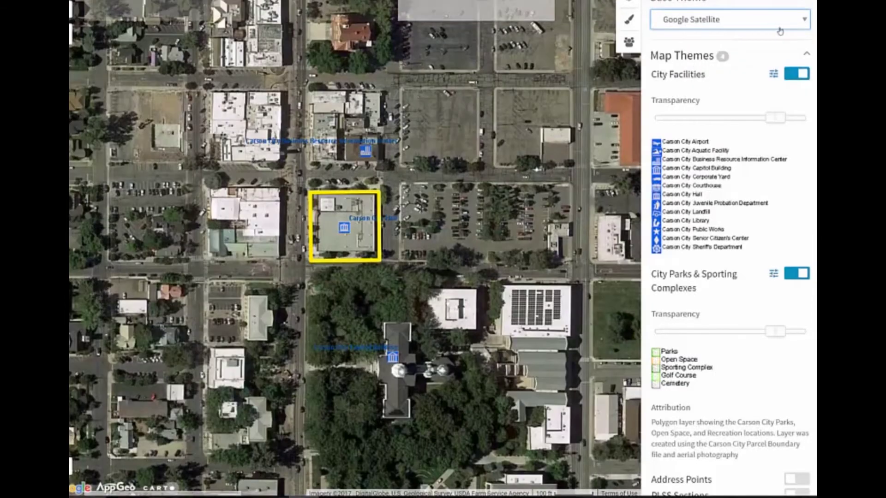
pyautogui.click(800, 22)
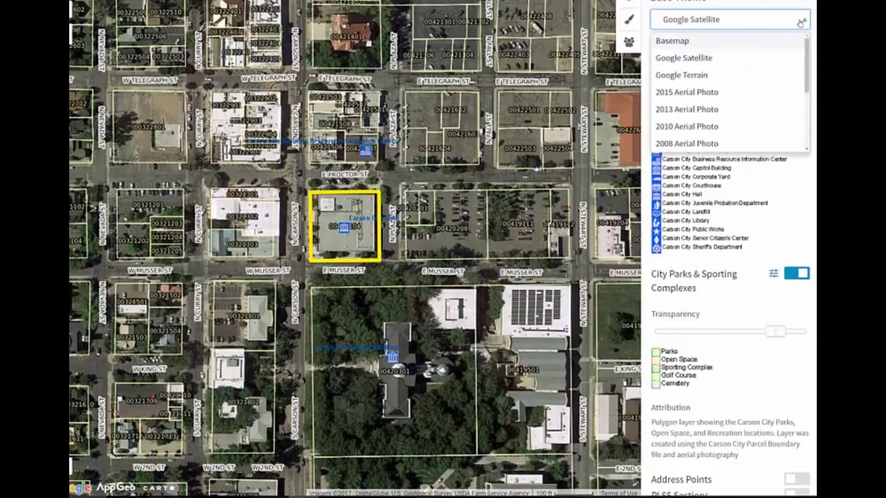
pyautogui.click(694, 75)
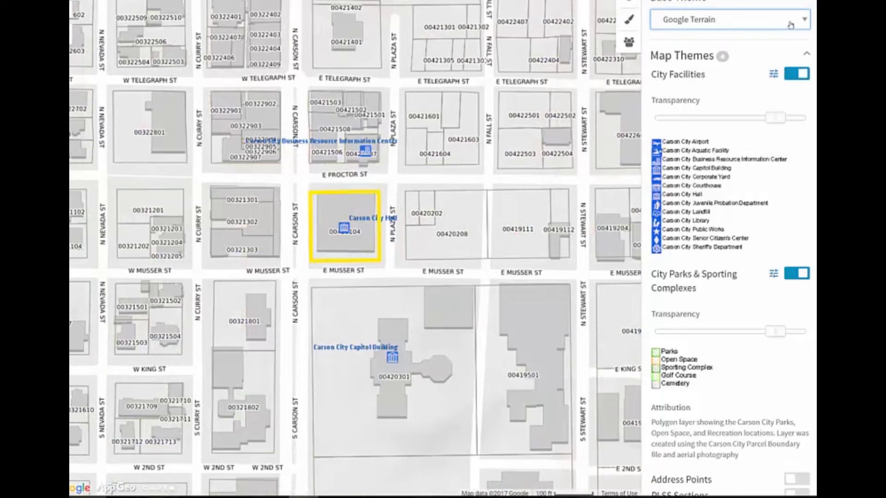
# Switch the base map to the 1998 Aerial Photo.
pyautogui.click(791, 25)
pyautogui.moveTo(807, 48); pyautogui.dragTo(809, 105)
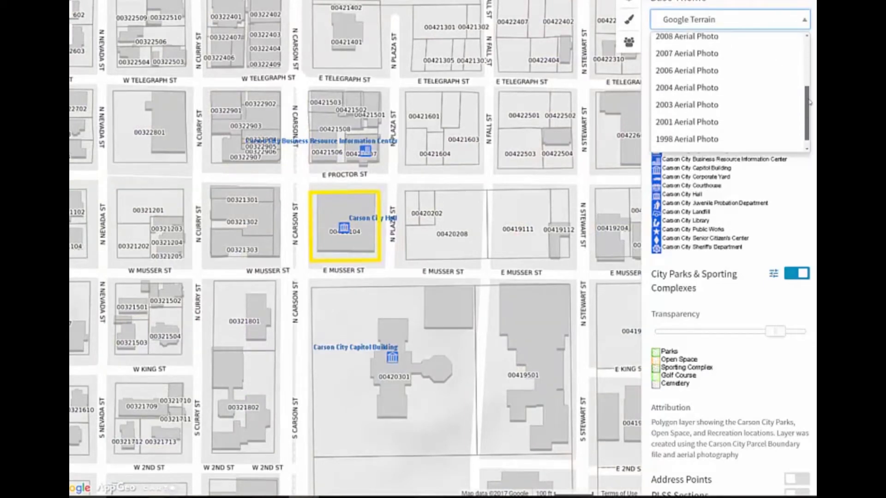
pyautogui.click(708, 146)
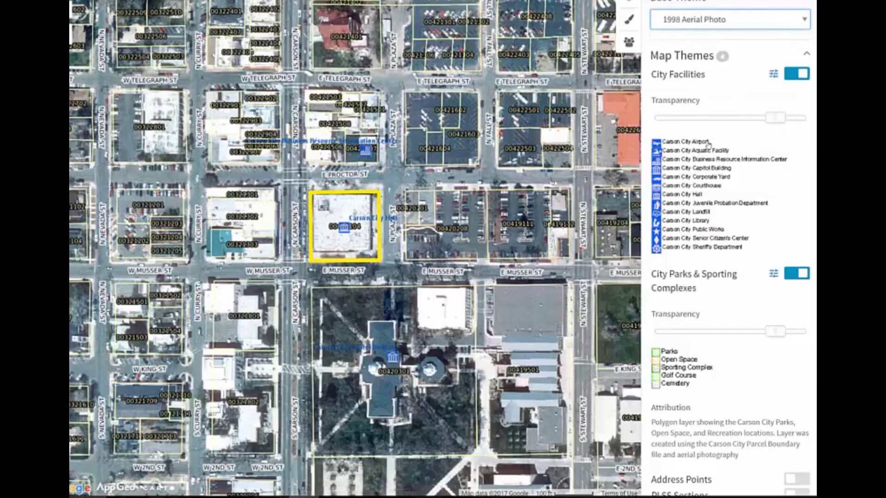
pyautogui.click(803, 22)
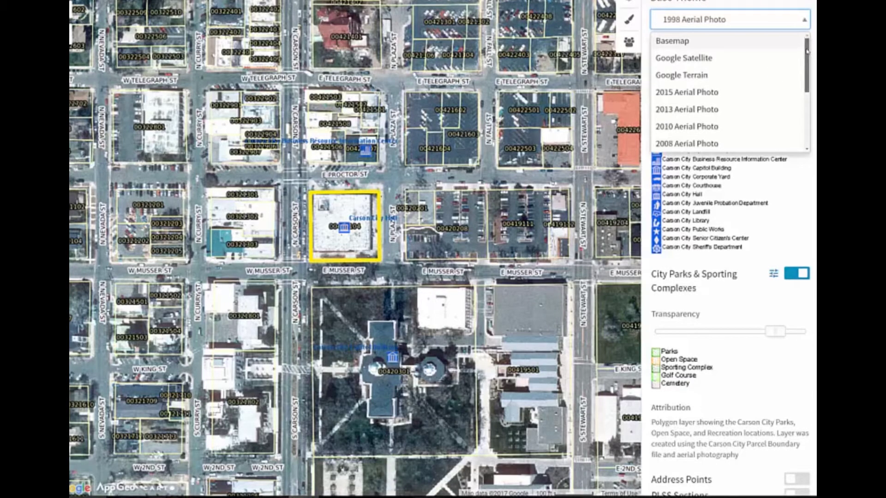
pyautogui.moveTo(807, 55)
pyautogui.mouseDown()
pyautogui.moveTo(807, 84)
pyautogui.moveTo(806, 65)
pyautogui.mouseUp()
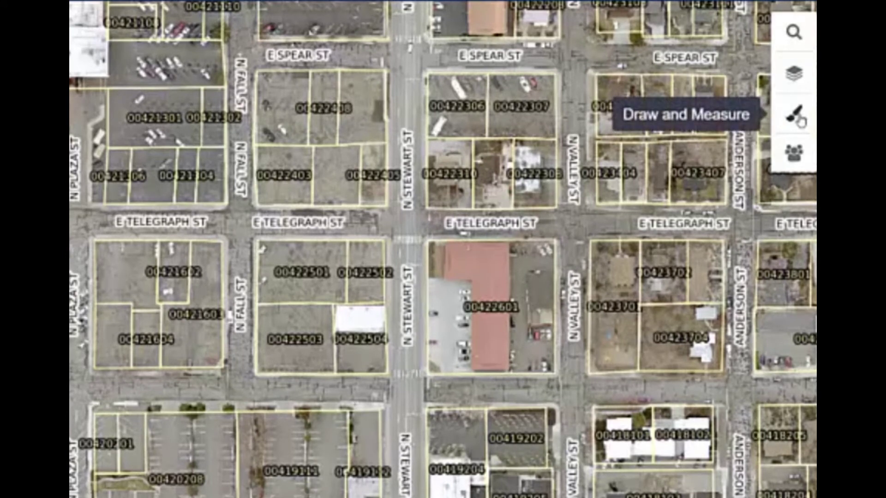
pyautogui.click(799, 121)
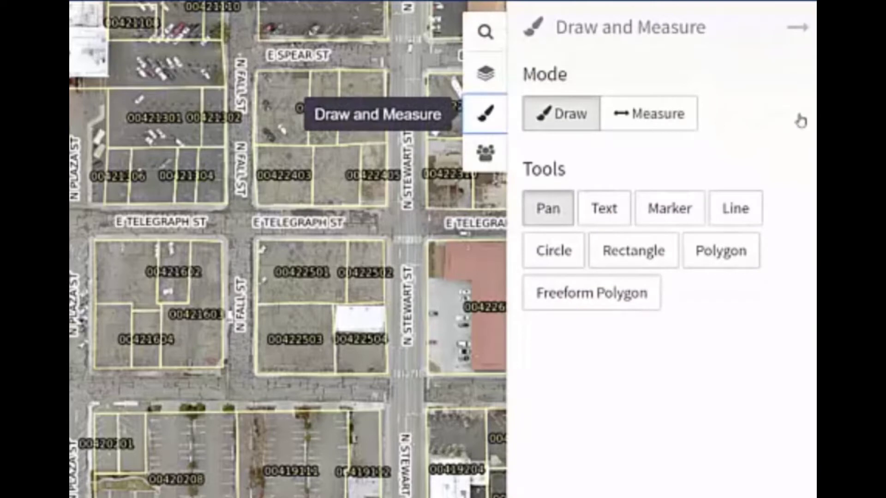
# Set Draw and Measure to Measure mode with the Line tool in orange.
pyautogui.click(651, 114)
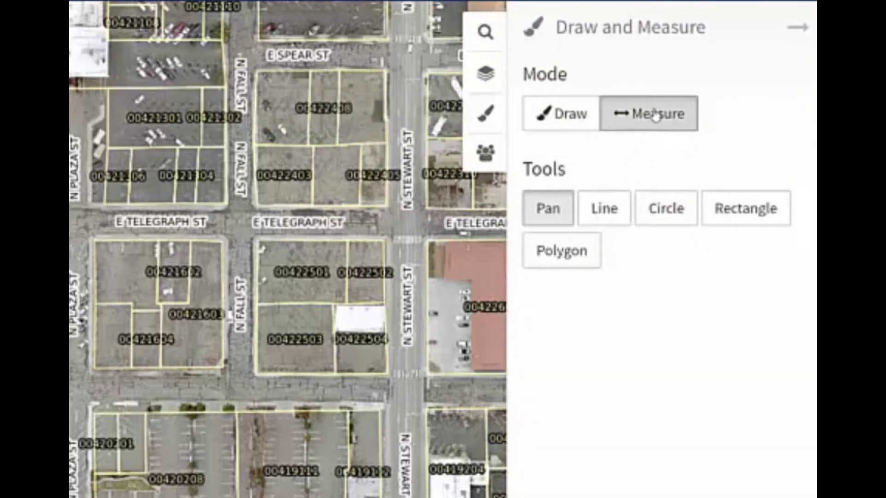
pyautogui.click(616, 204)
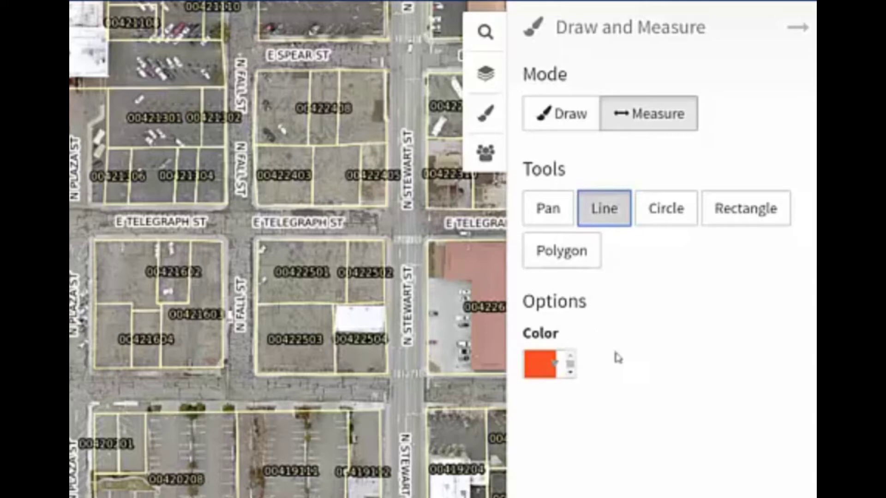
pyautogui.click(571, 372)
pyautogui.click(570, 365)
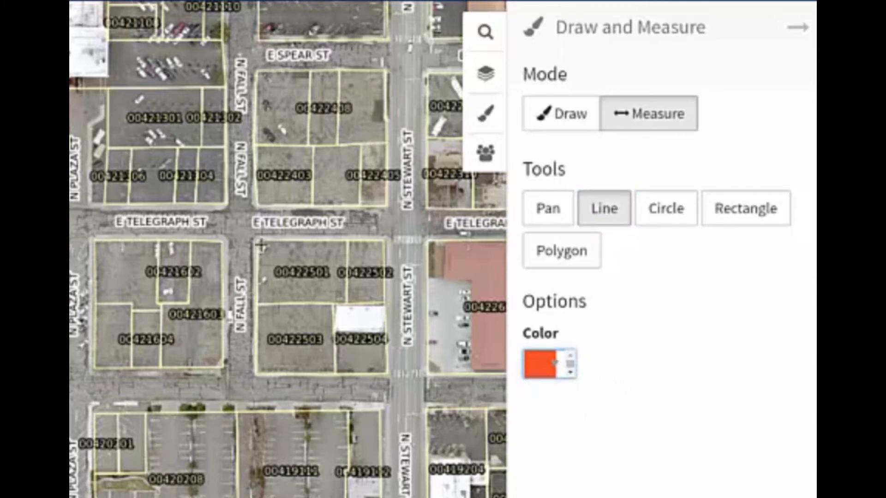
# Trace a 793 ft line around the block from N Fall St and E Telegraph St.
pyautogui.click(225, 244)
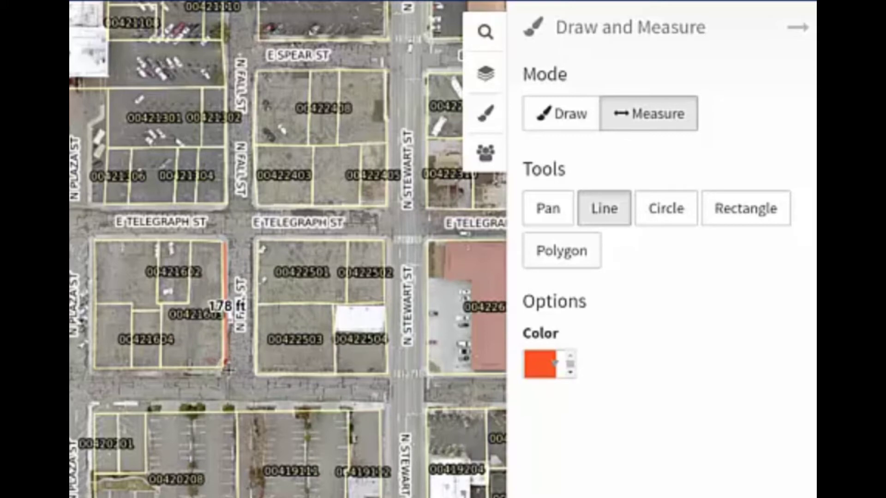
pyautogui.click(227, 369)
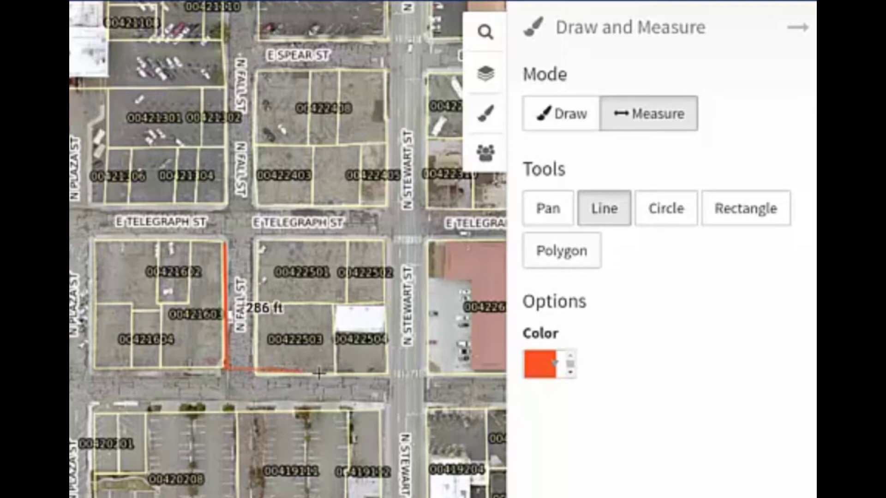
pyautogui.click(381, 373)
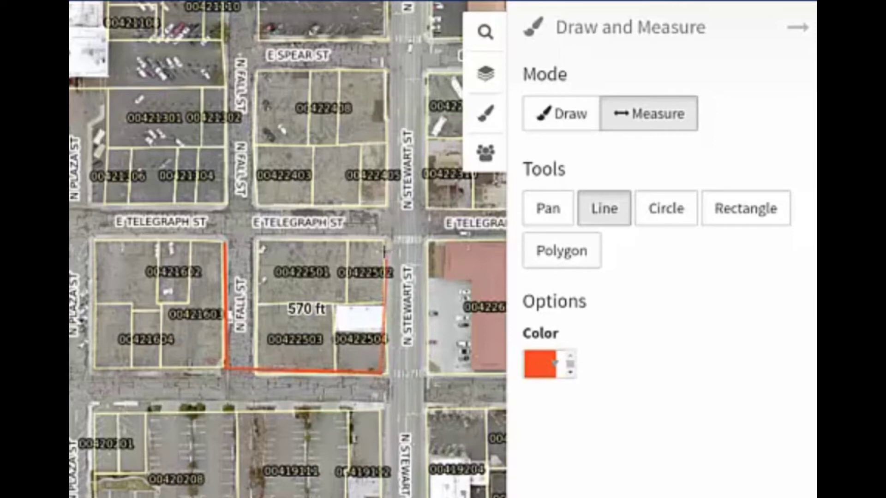
pyautogui.click(381, 248)
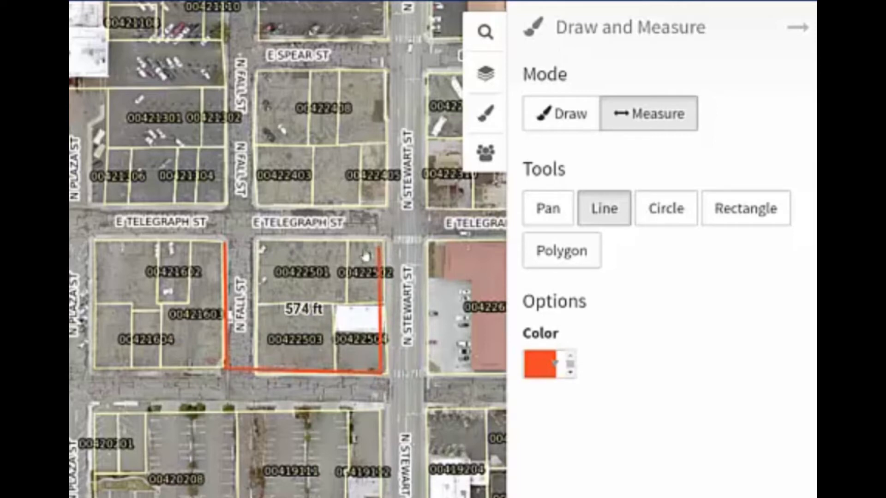
pyautogui.doubleClick(234, 244)
pyautogui.scroll(3, 234, 245)
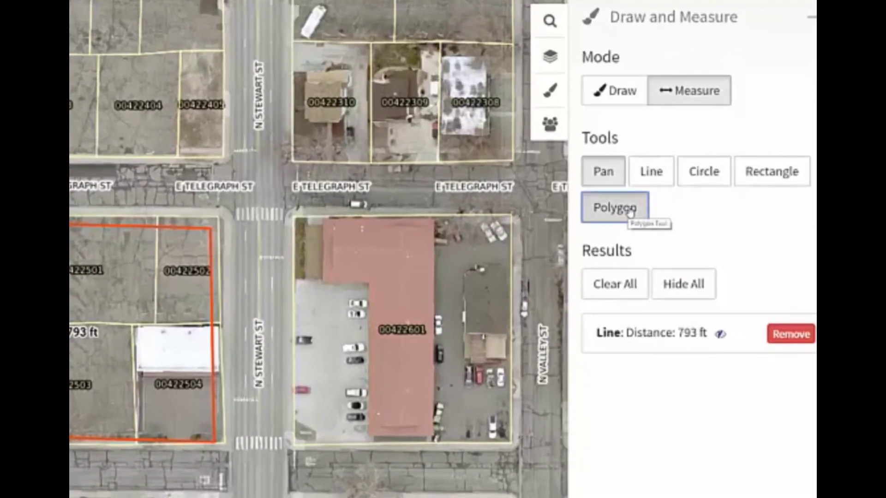
# Measure a 25,801 sq. ft. polygon on the N Stewart–N Valley block, delete the 793 ft line, and switch to Draw.
pyautogui.click(619, 209)
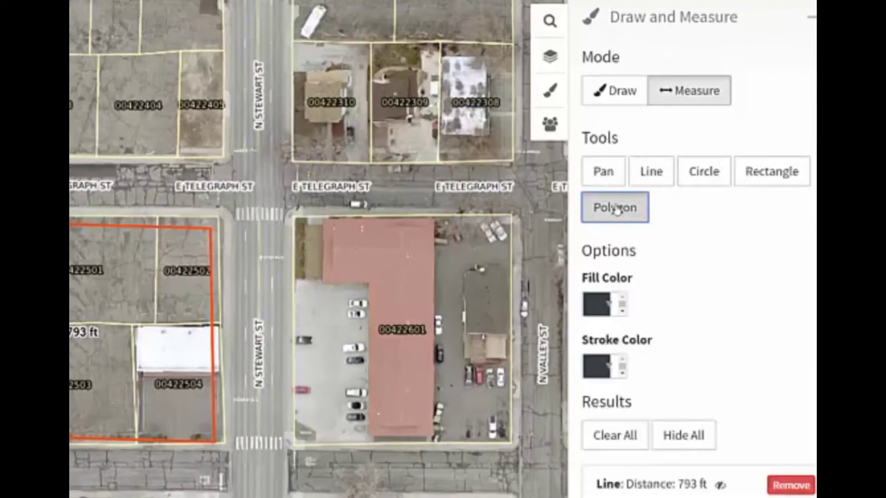
pyautogui.click(295, 217)
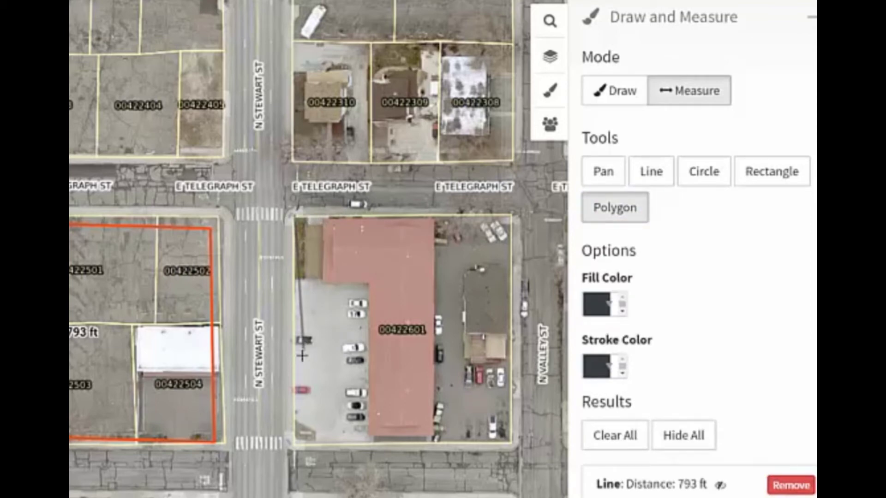
pyautogui.click(294, 441)
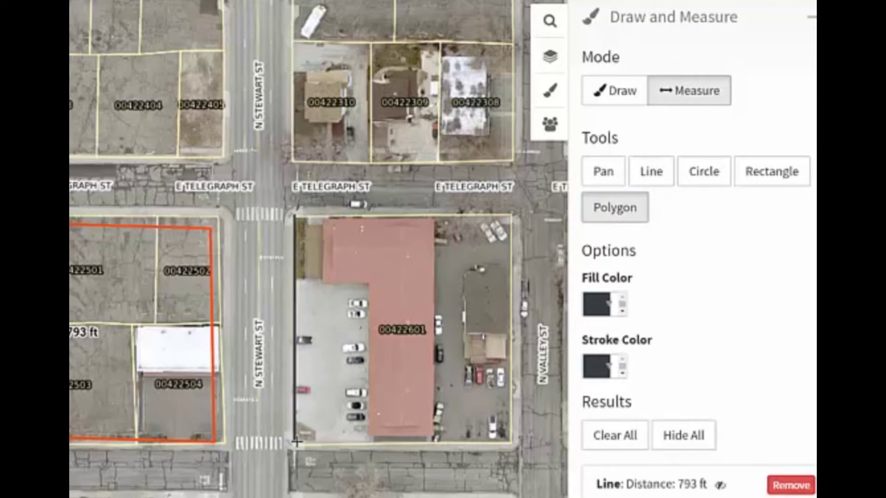
pyautogui.click(509, 442)
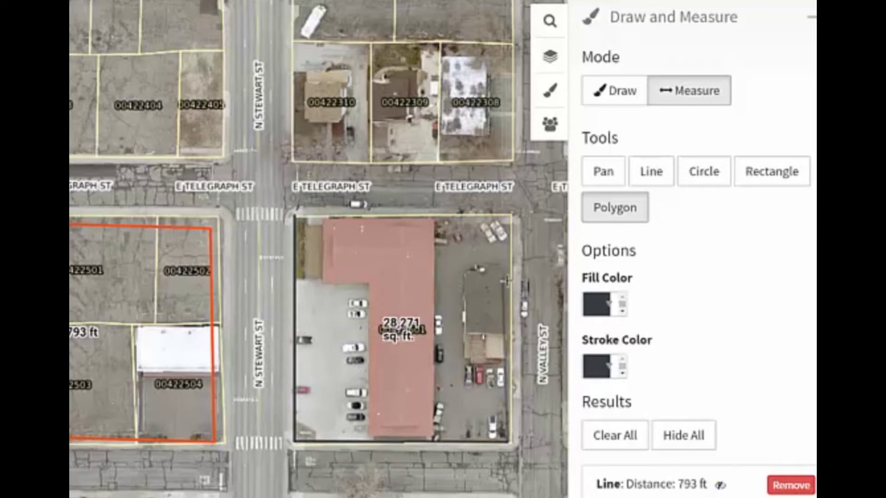
pyautogui.click(507, 283)
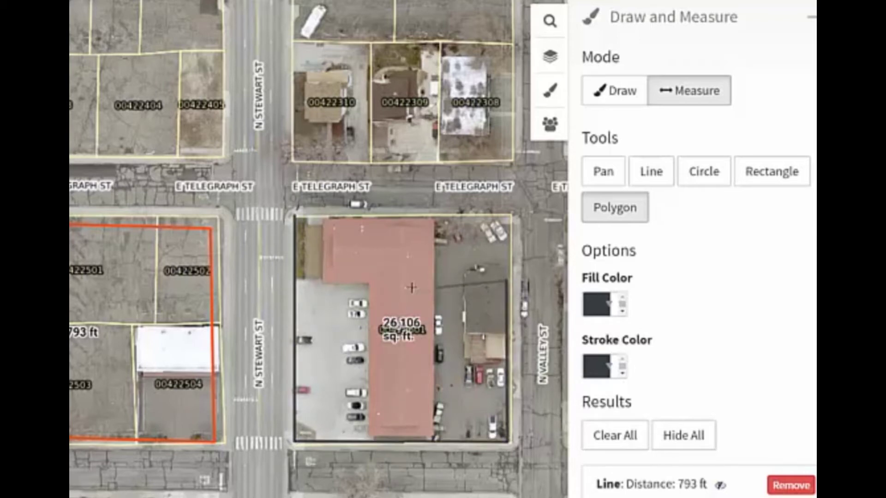
pyautogui.click(343, 279)
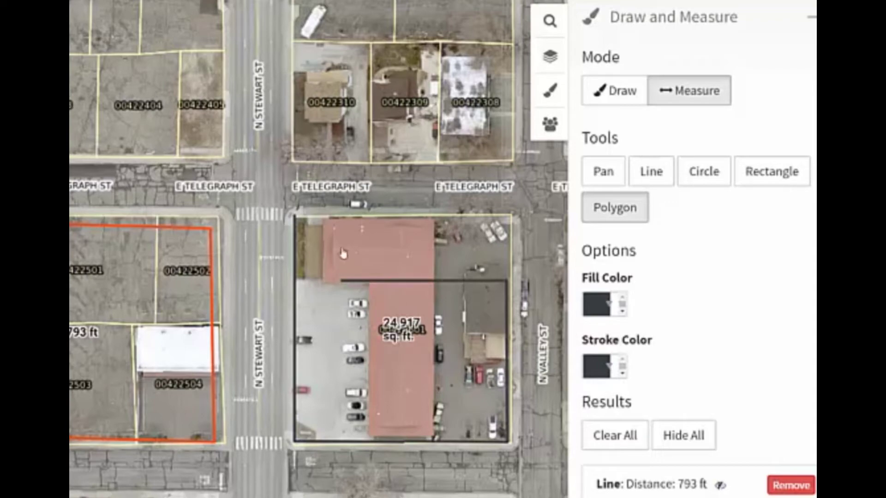
pyautogui.click(343, 220)
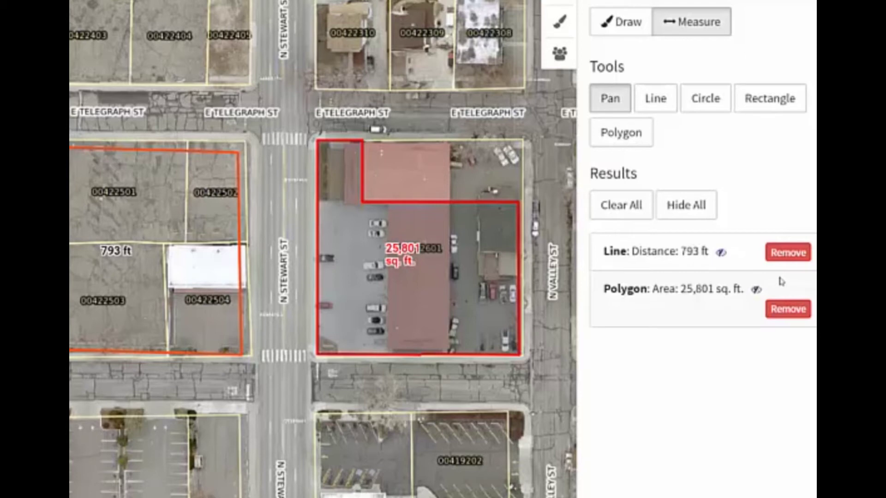
pyautogui.click(788, 258)
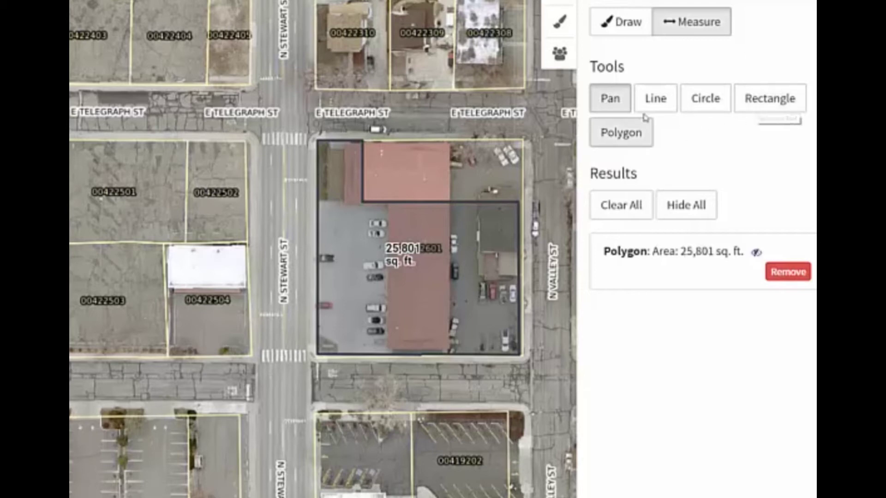
pyautogui.click(635, 33)
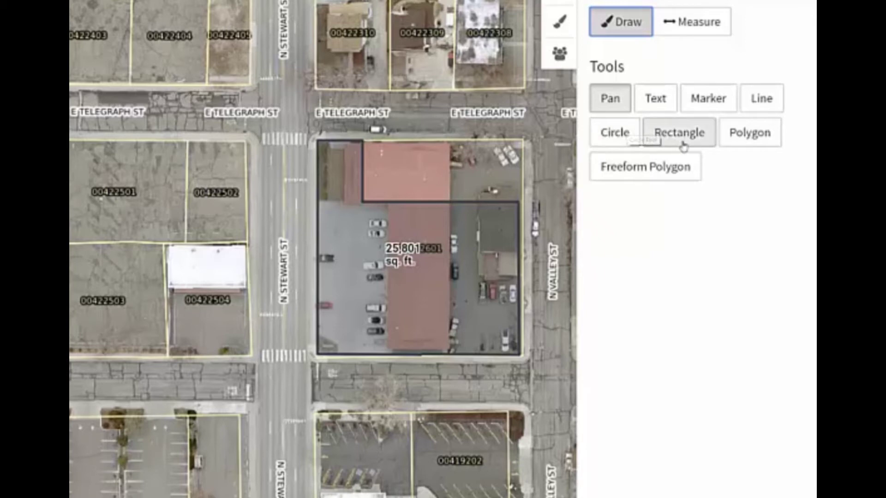
# Choose the Polygon tool with orange fill and yellow outline.
pyautogui.click(751, 134)
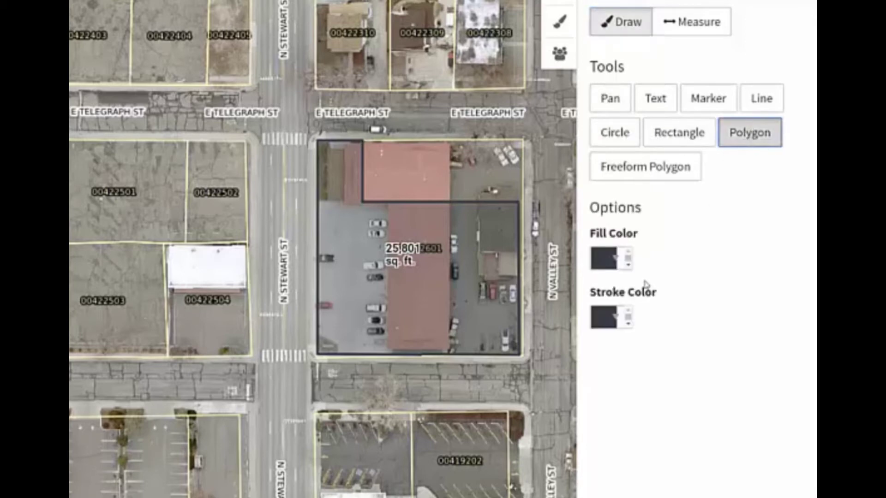
pyautogui.click(629, 259)
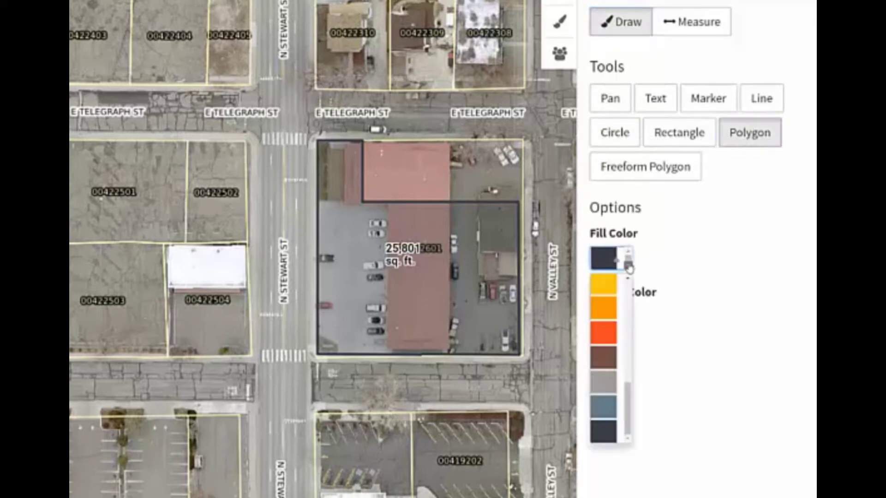
pyautogui.click(605, 310)
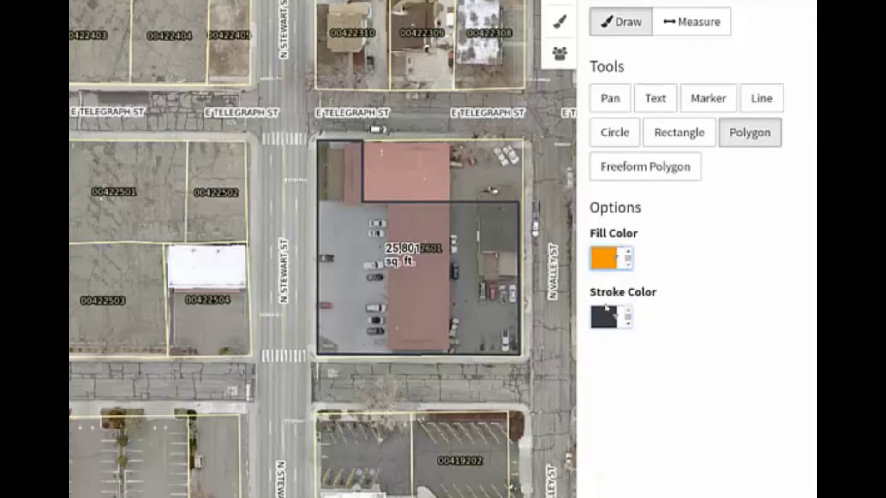
pyautogui.click(630, 318)
pyautogui.click(604, 343)
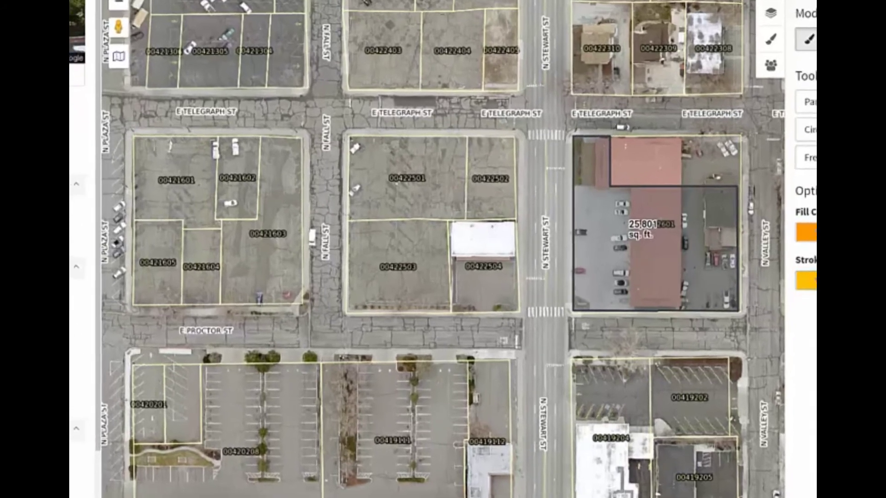
# Draw the polygon over the block of parcels 00422501–00422504.
pyautogui.click(349, 137)
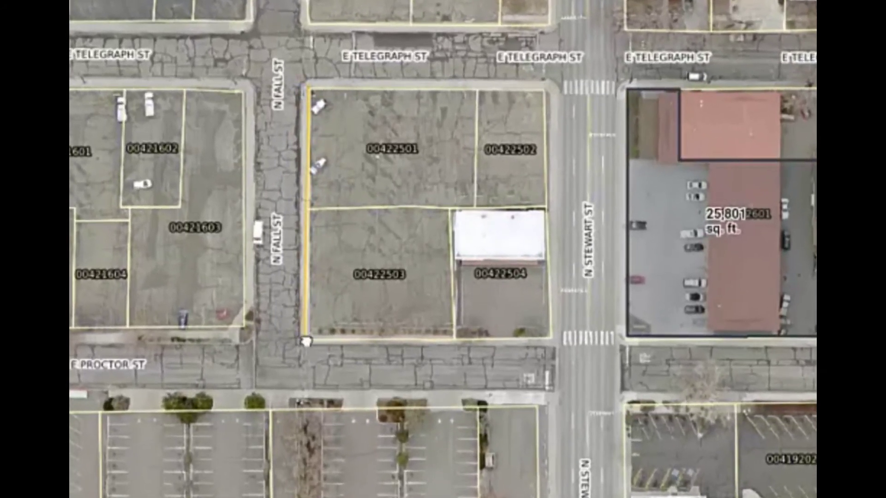
pyautogui.click(305, 340)
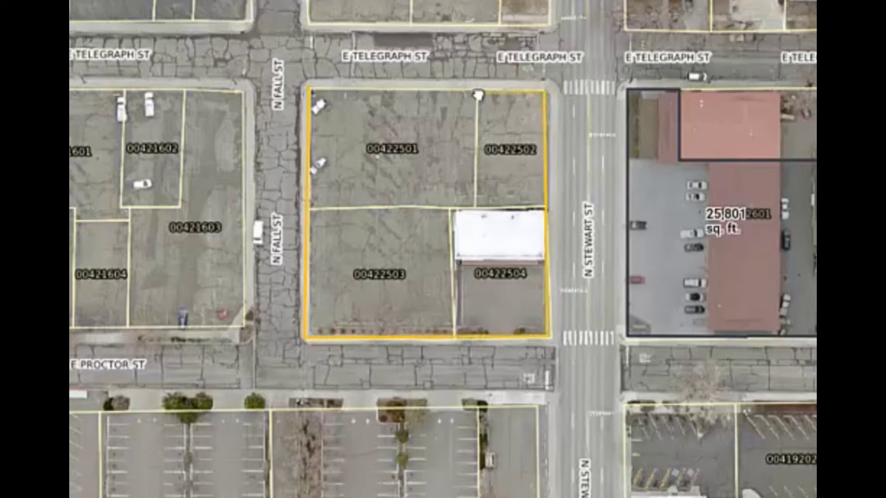
pyautogui.doubleClick(478, 95)
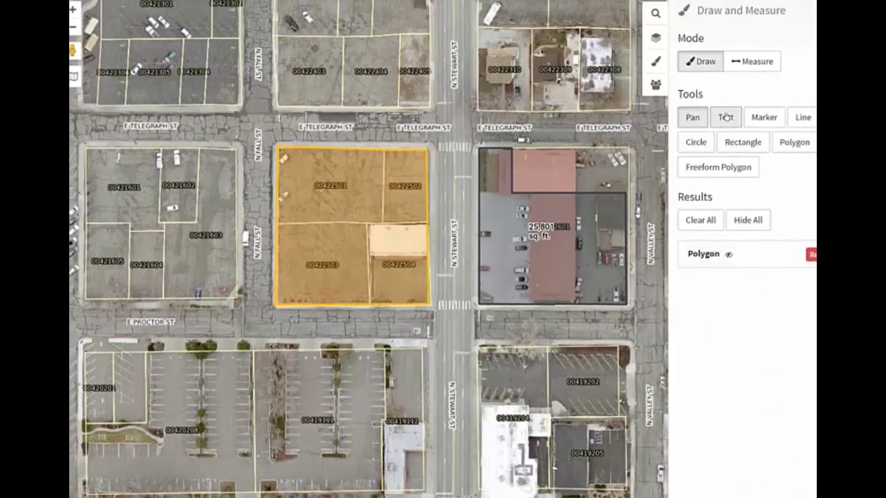
# Add the text label 'This is a label' on parcel 00422501 in the orange block.
pyautogui.click(725, 117)
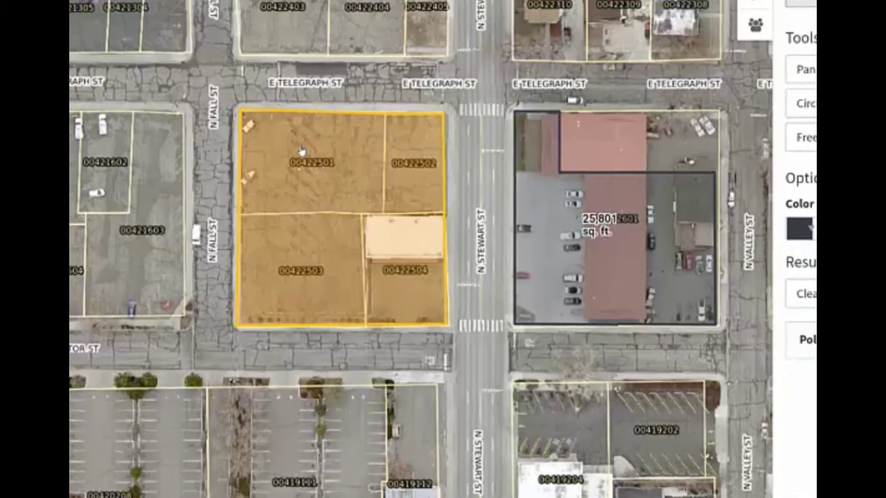
pyautogui.click(300, 151)
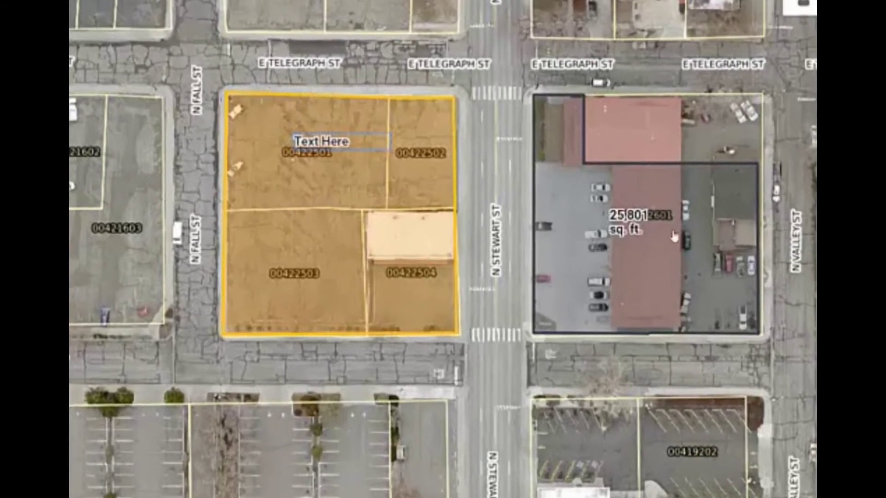
pyautogui.write('This is a label')
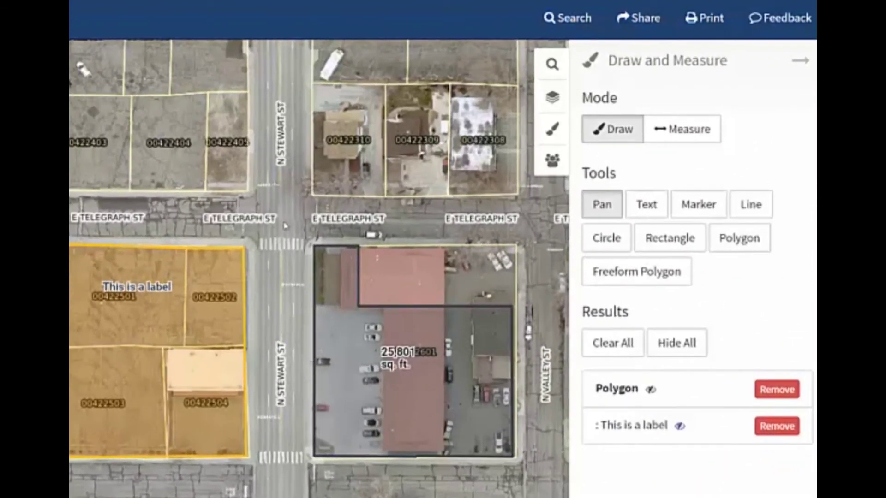
# Copy the map's share link, load it in a new browser tab, and close the Share dialog.
pyautogui.click(642, 20)
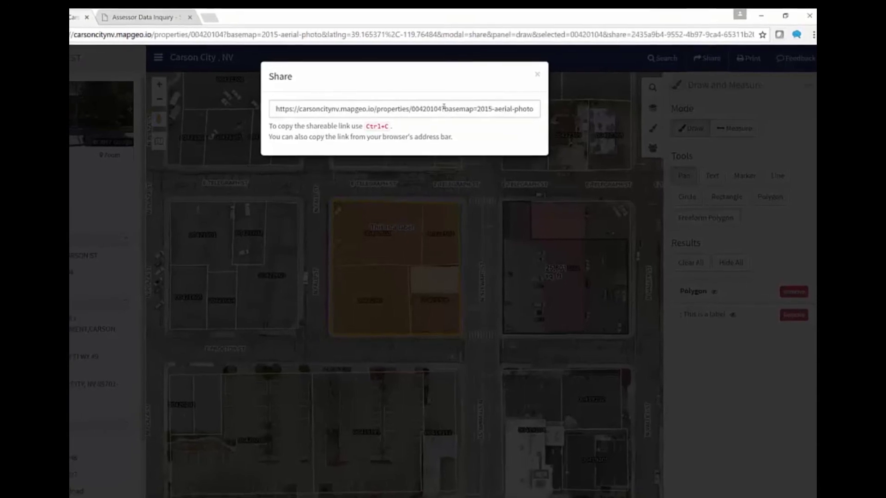
pyautogui.click(446, 109)
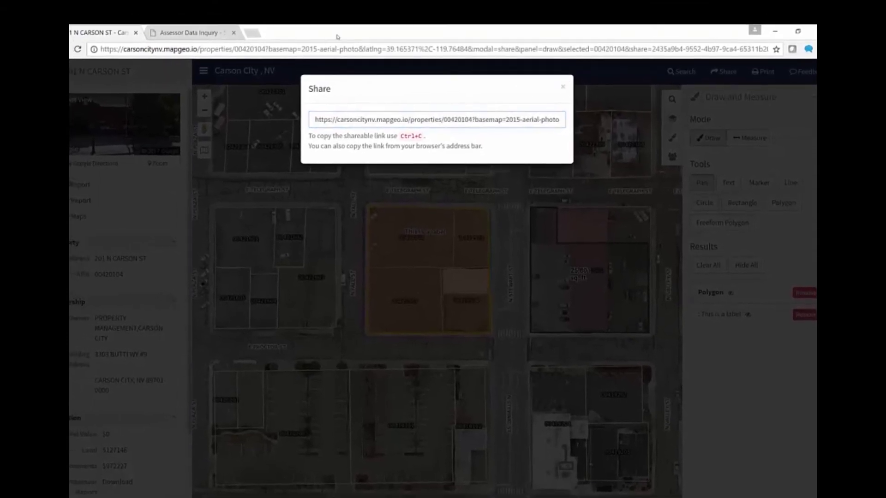
pyautogui.click(262, 38)
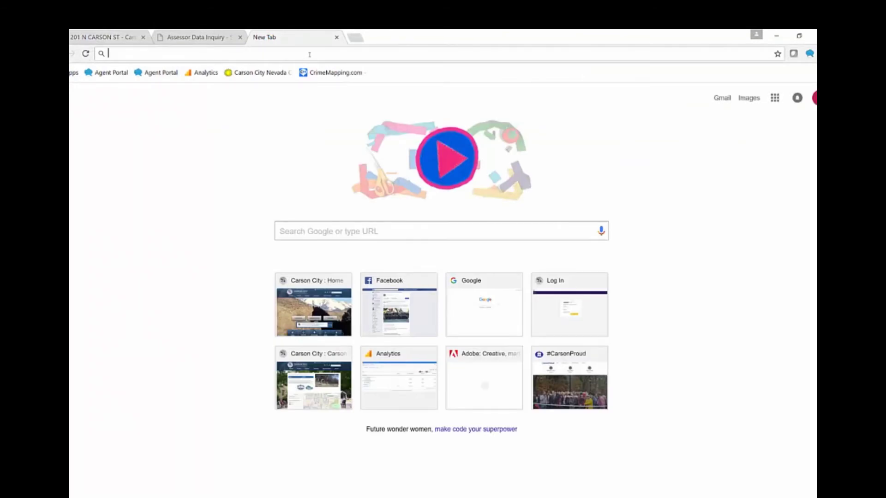
pyautogui.hotkey('ctrl', 'v')
pyautogui.press('Return')
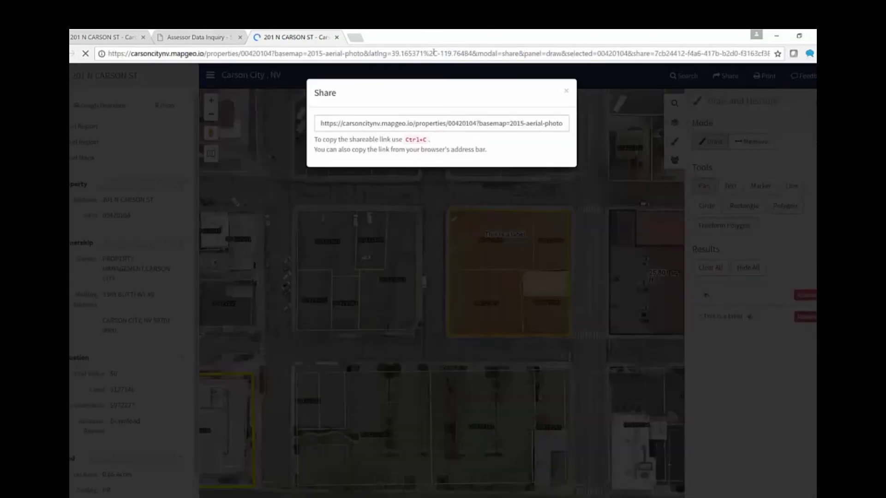
pyautogui.click(566, 92)
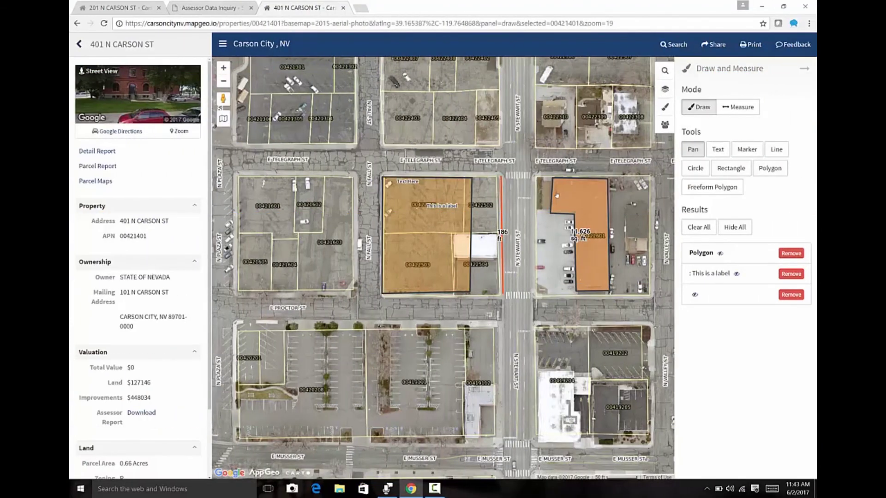
# Create a Standard-layout printable map titled 'My Title' for 401 N CARSON ST.
pyautogui.click(751, 46)
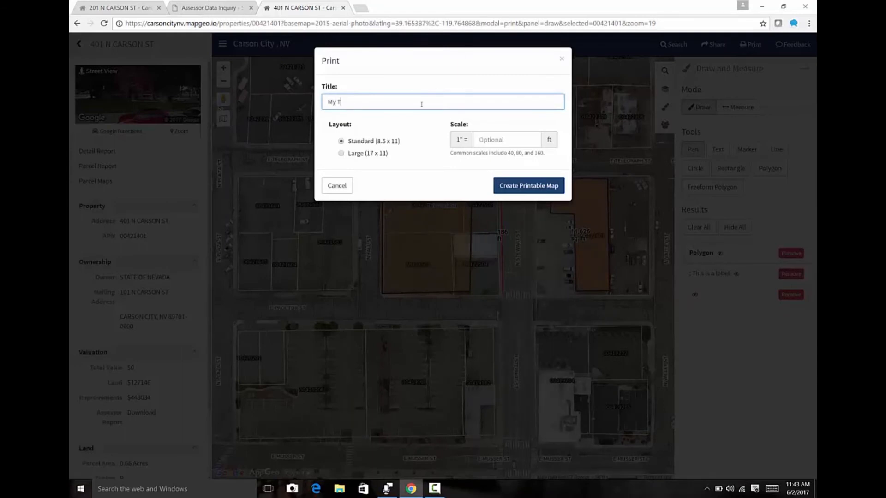
pyautogui.click(519, 189)
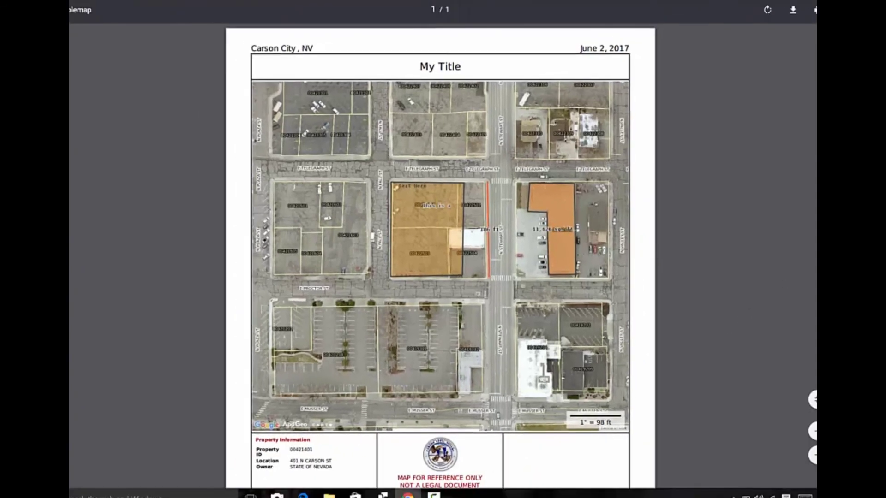
pyautogui.scroll(-1, 440, 249)
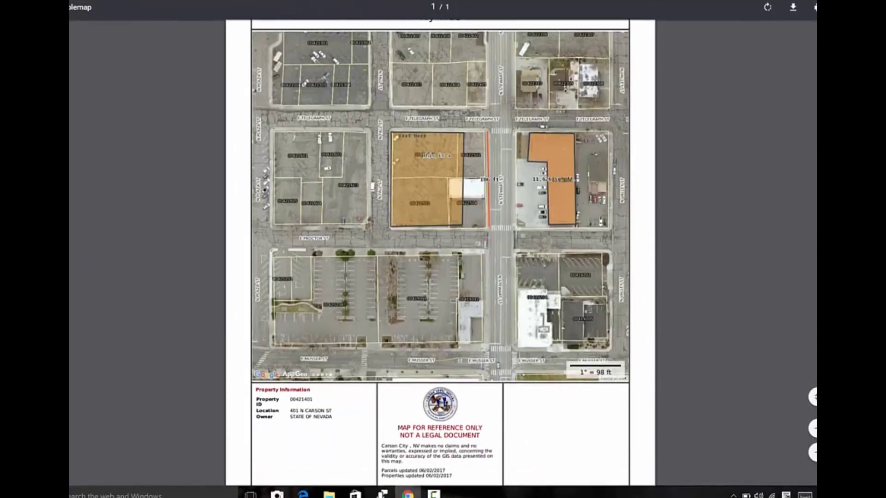
pyautogui.scroll(1, 440, 249)
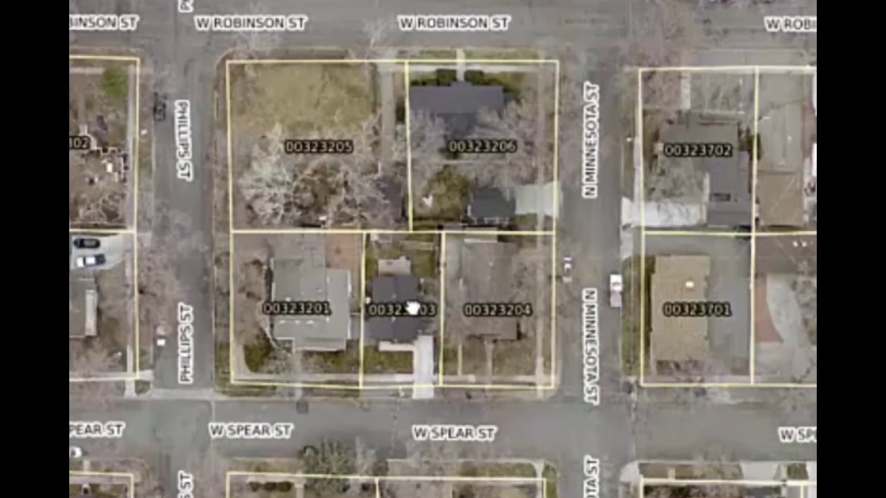
# Select parcels 00323203 and 00324507 and download their Avery 5160 mailing labels.
pyautogui.click(414, 298)
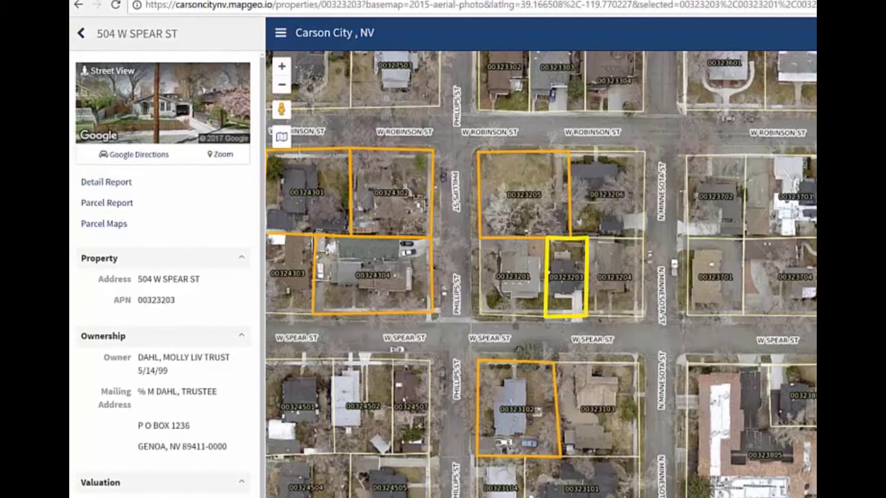
pyautogui.click(401, 399)
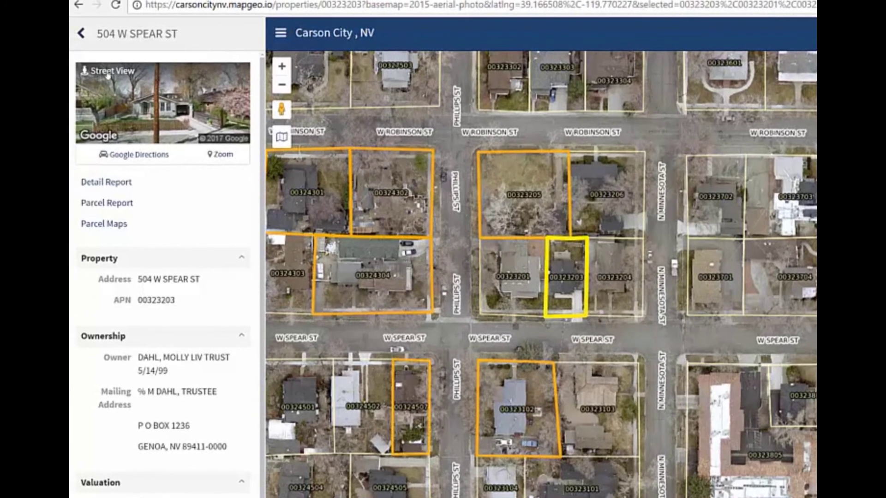
pyautogui.click(88, 41)
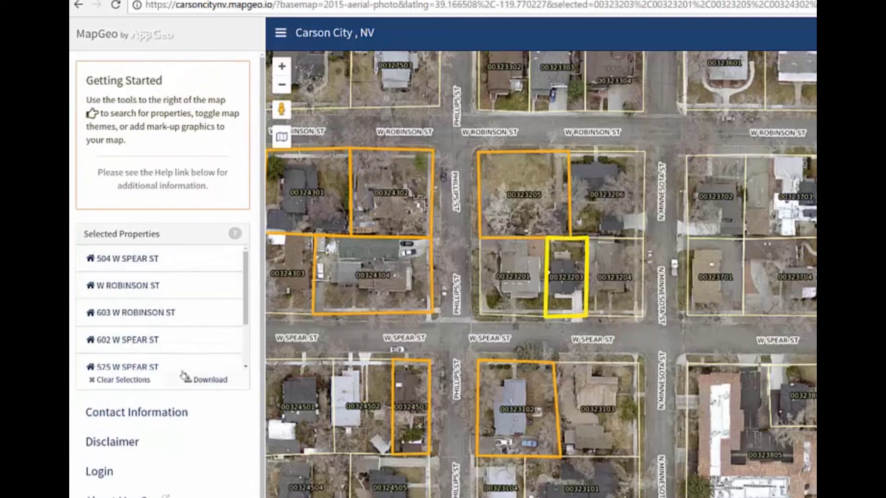
pyautogui.click(197, 383)
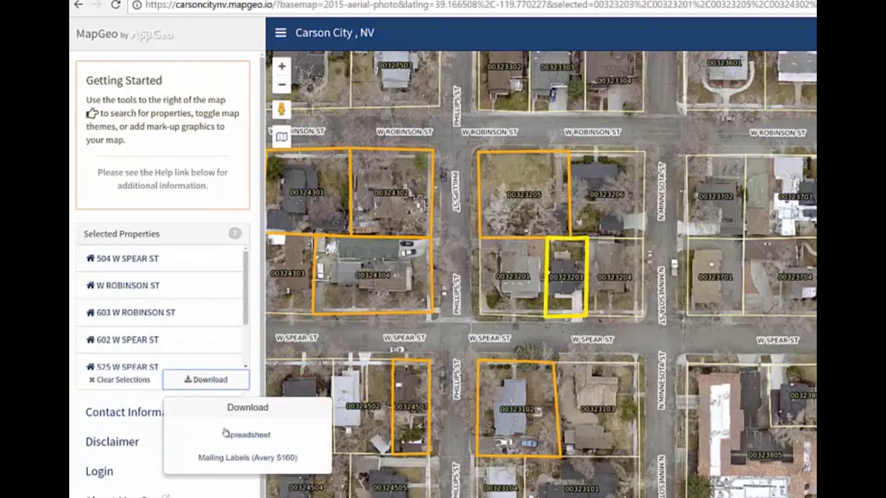
pyautogui.click(234, 459)
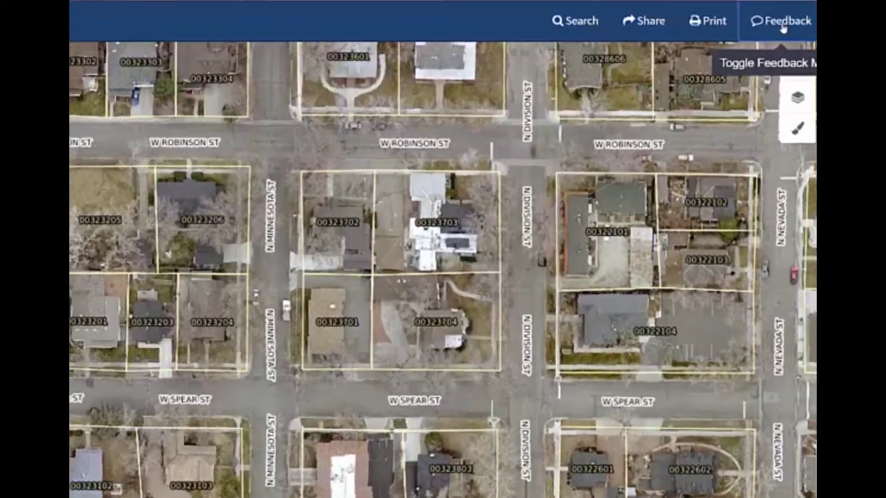
# Open a Data Issues feedback form and start the comment with 'Descri'.
pyautogui.click(787, 34)
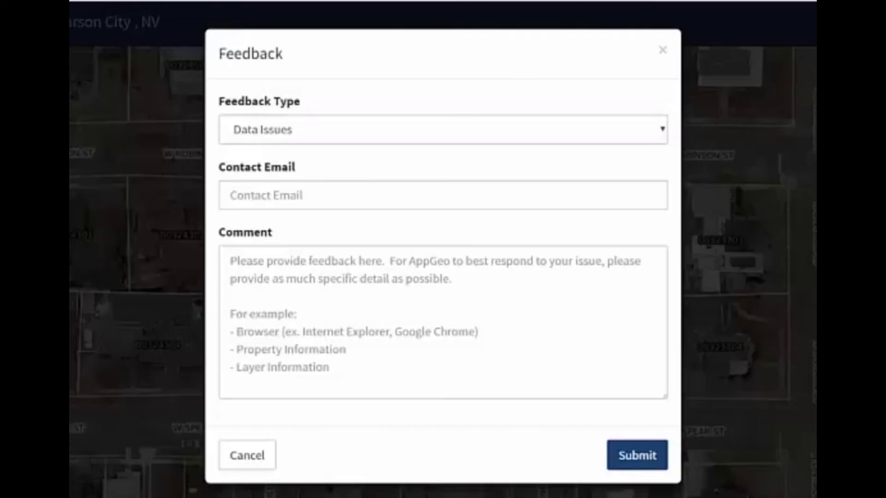
pyautogui.click(653, 133)
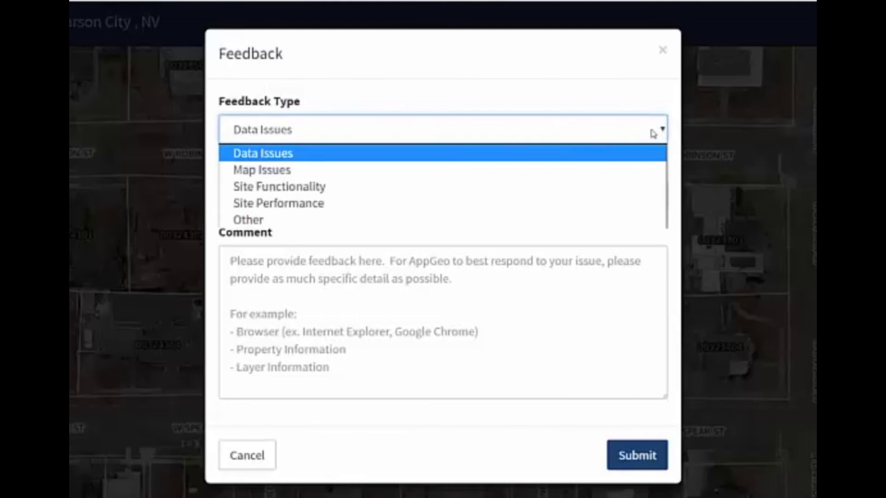
pyautogui.click(654, 134)
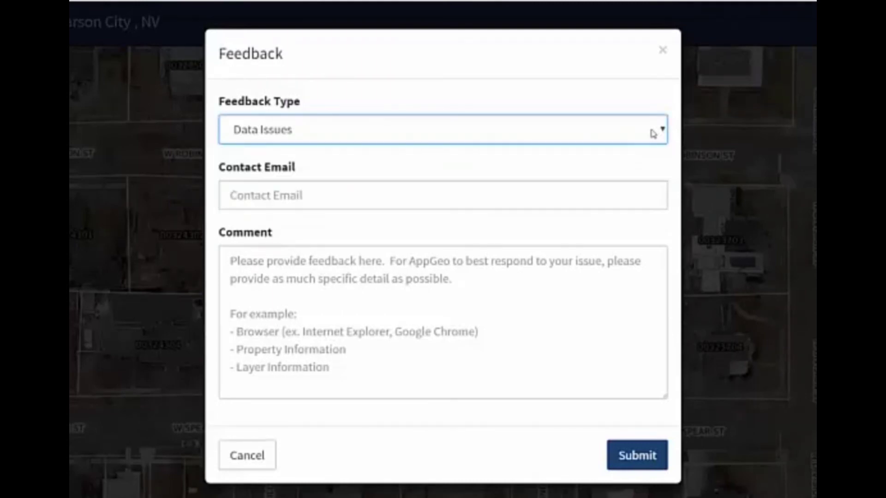
pyautogui.click(423, 188)
pyautogui.click(386, 260)
pyautogui.write('Describe')
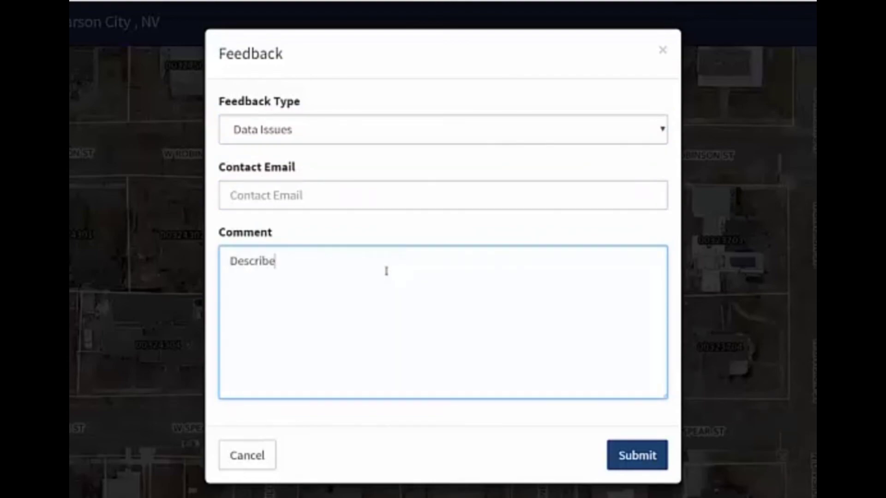